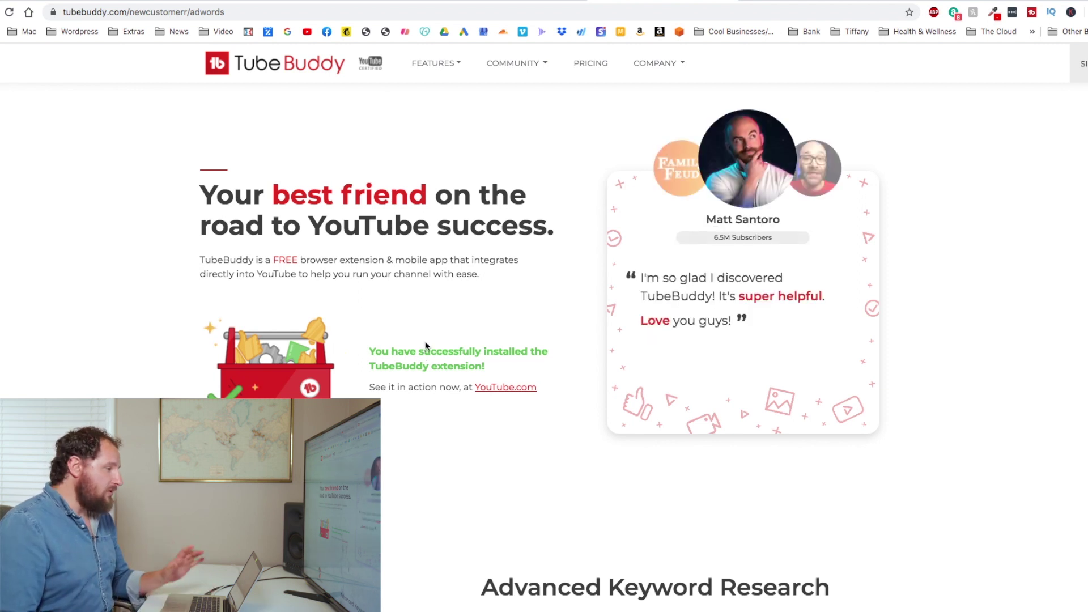
# - Look through the TubeBuddy page's sections on keyword research, publishing time, search ranking, and views and subscribers
pyautogui.scroll(-5, 424, 352)
pyautogui.scroll(-4, 424, 345)
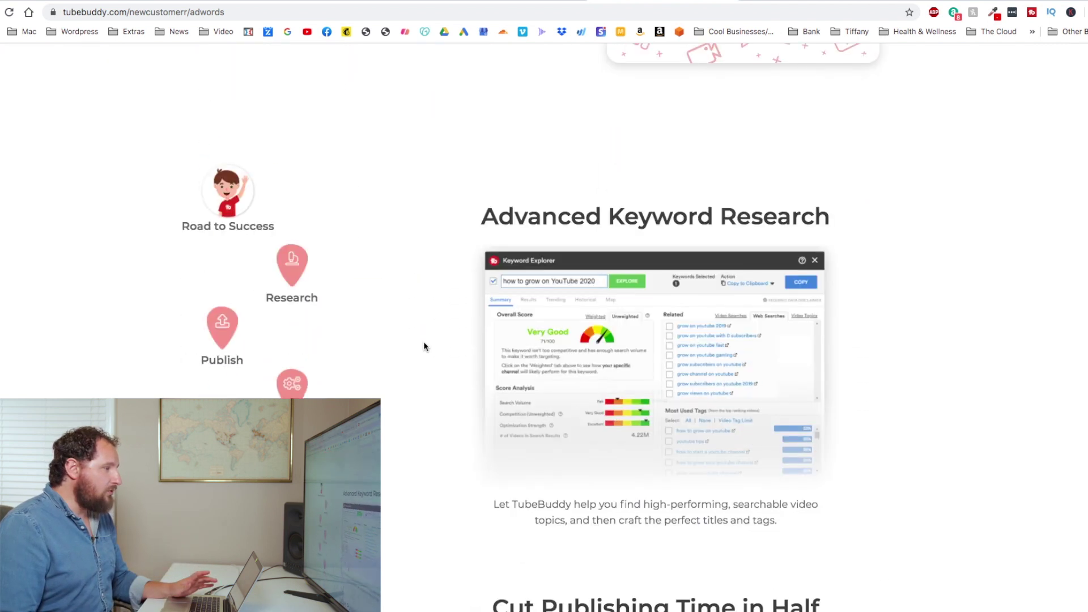
pyautogui.scroll(-1, 422, 338)
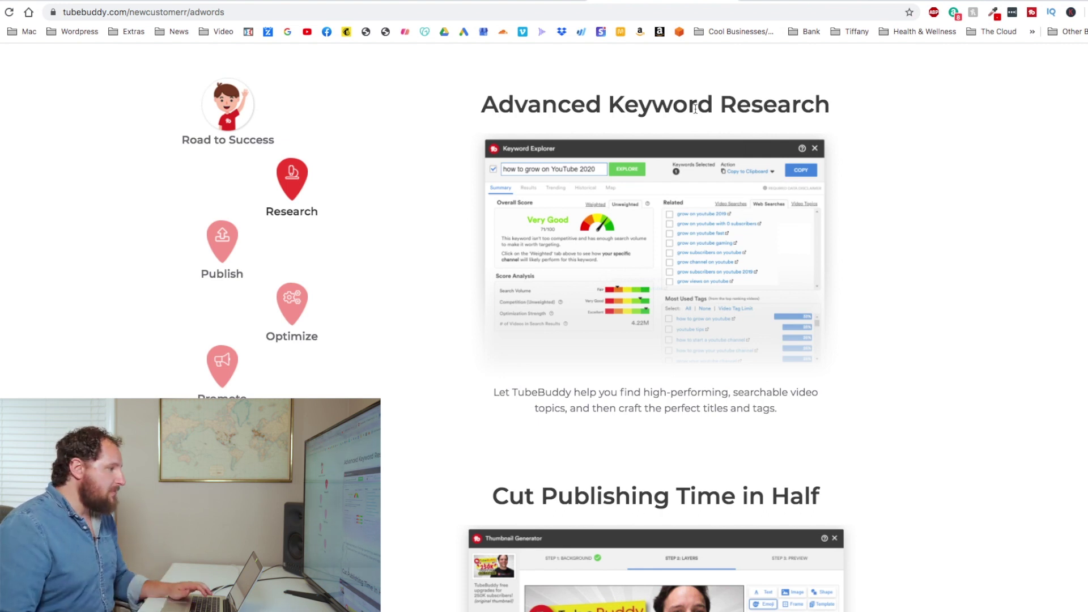
pyautogui.scroll(-6, 430, 213)
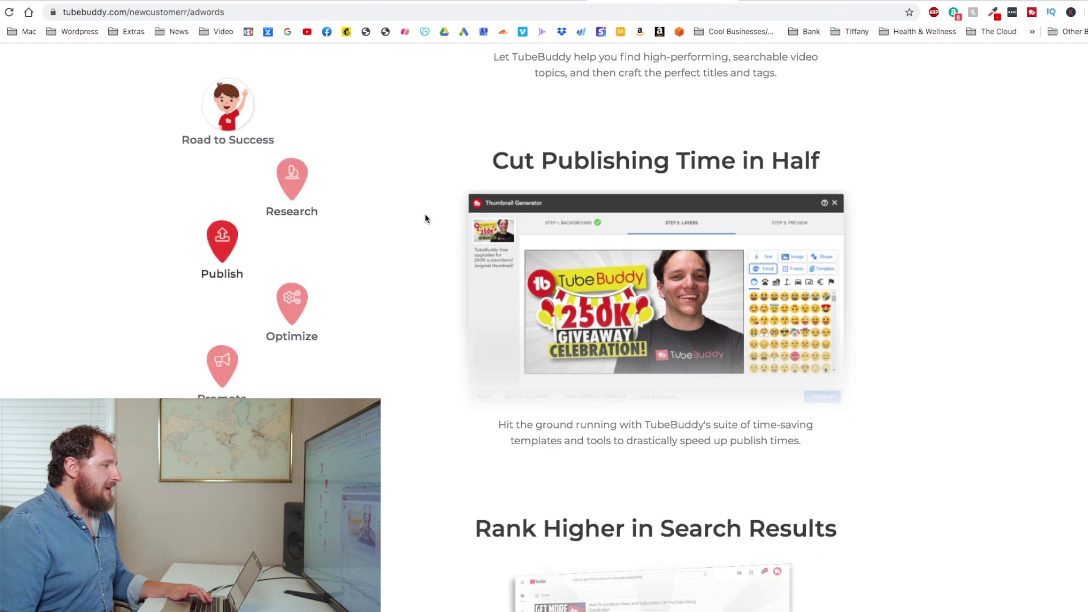
pyautogui.scroll(-4, 426, 219)
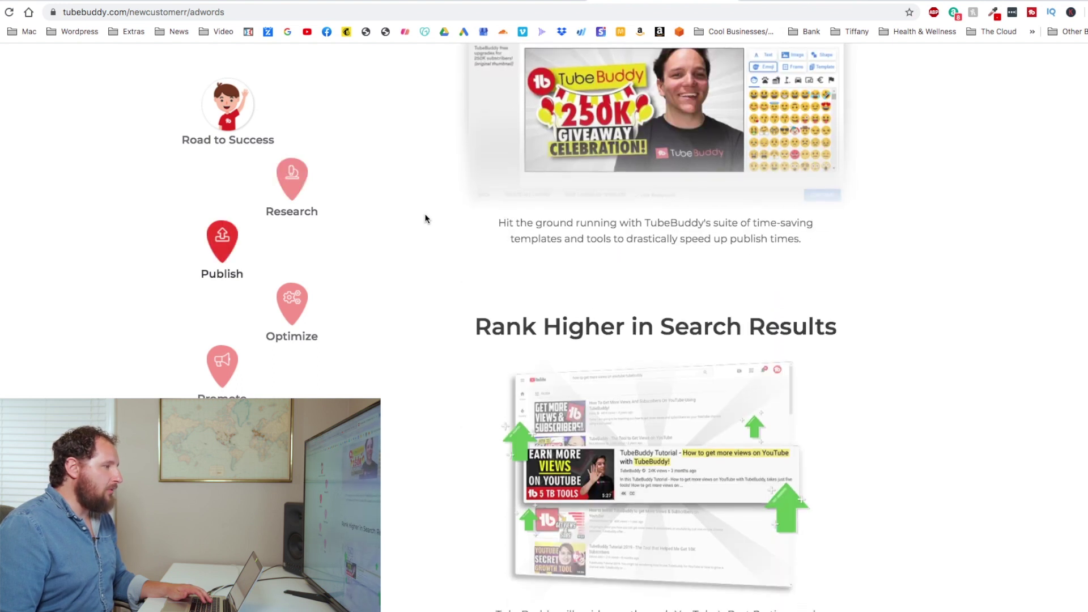
pyautogui.scroll(3, 426, 218)
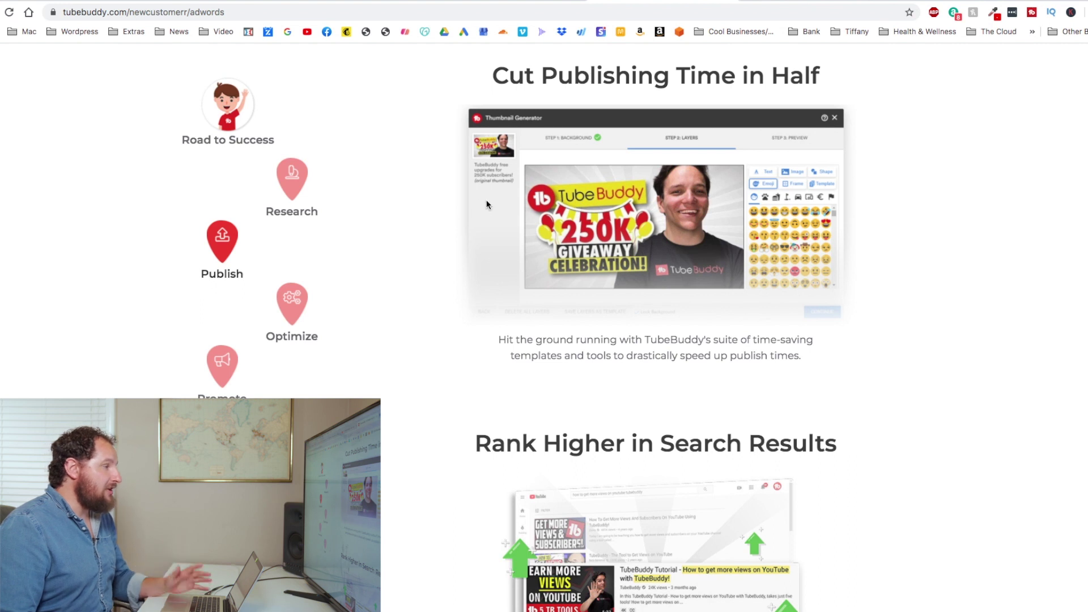
pyautogui.scroll(-5, 486, 204)
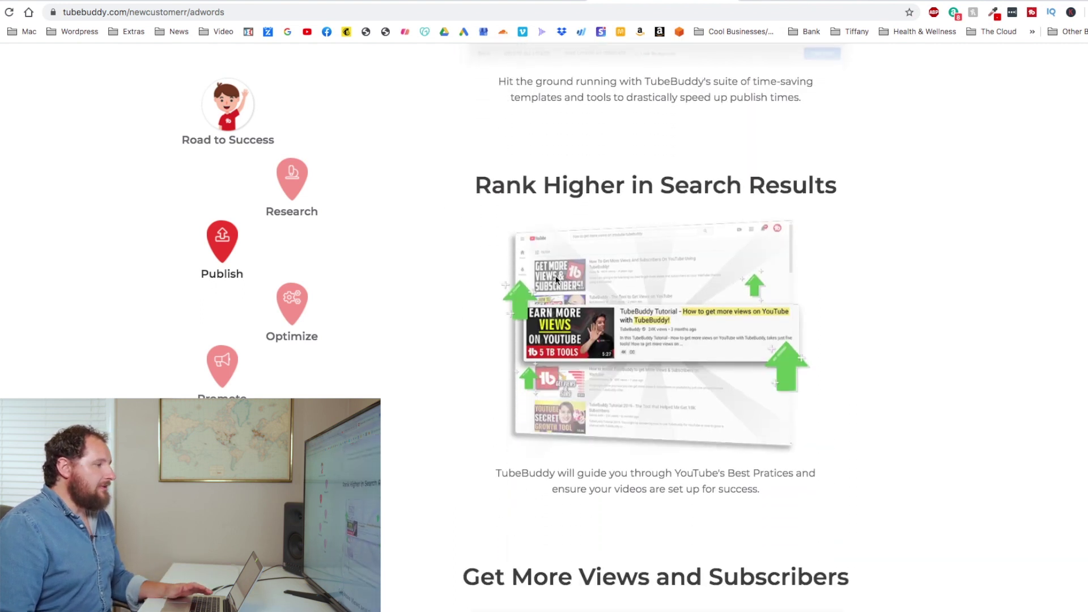
pyautogui.scroll(-2, 473, 255)
pyautogui.scroll(-4, 474, 254)
pyautogui.scroll(-2, 422, 264)
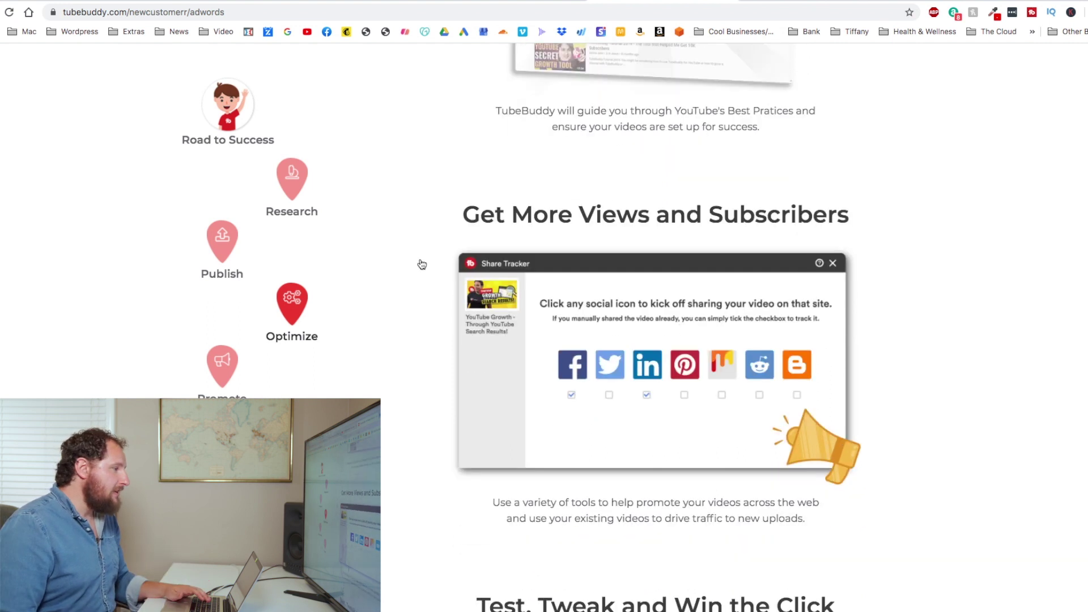
pyautogui.scroll(20, 422, 264)
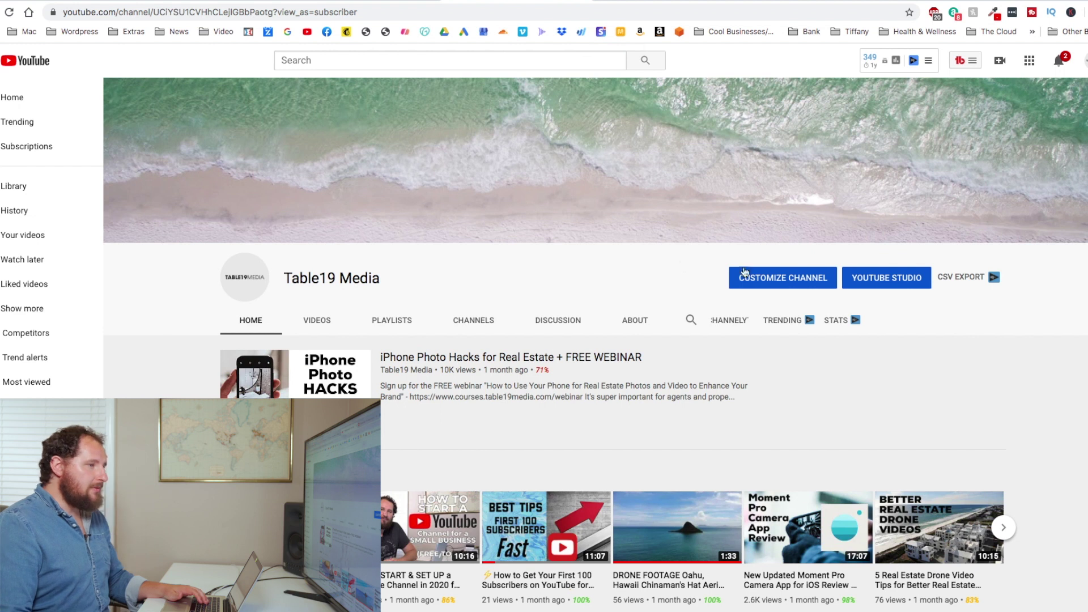
# - Launch TubeBuddy's Keyword Explorer on the YouTube channel page and explore the keyword "tips for showing a house"
pyautogui.click(961, 60)
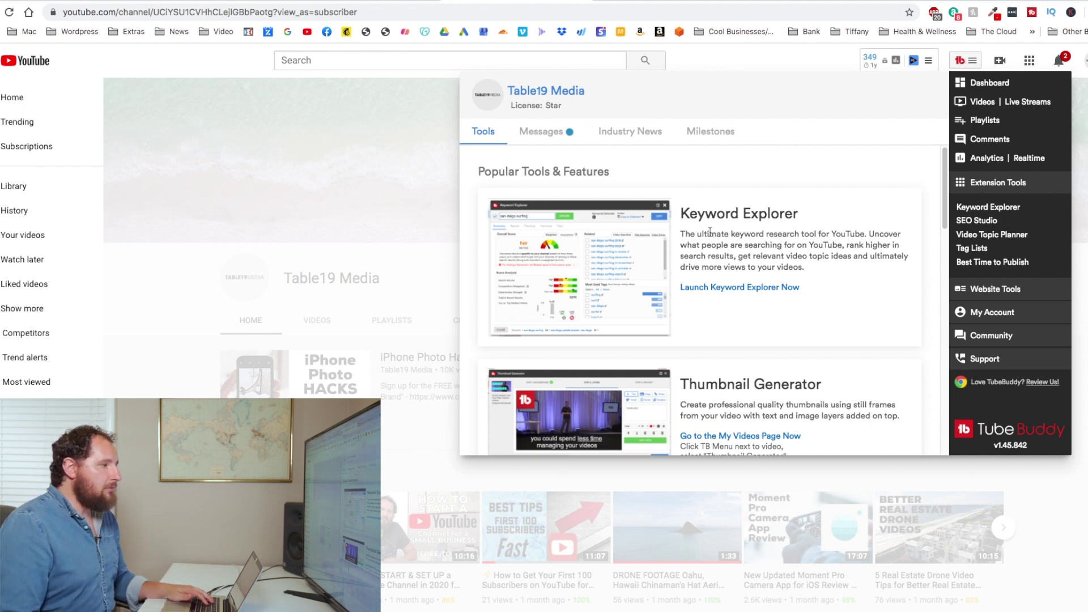
pyautogui.click(717, 289)
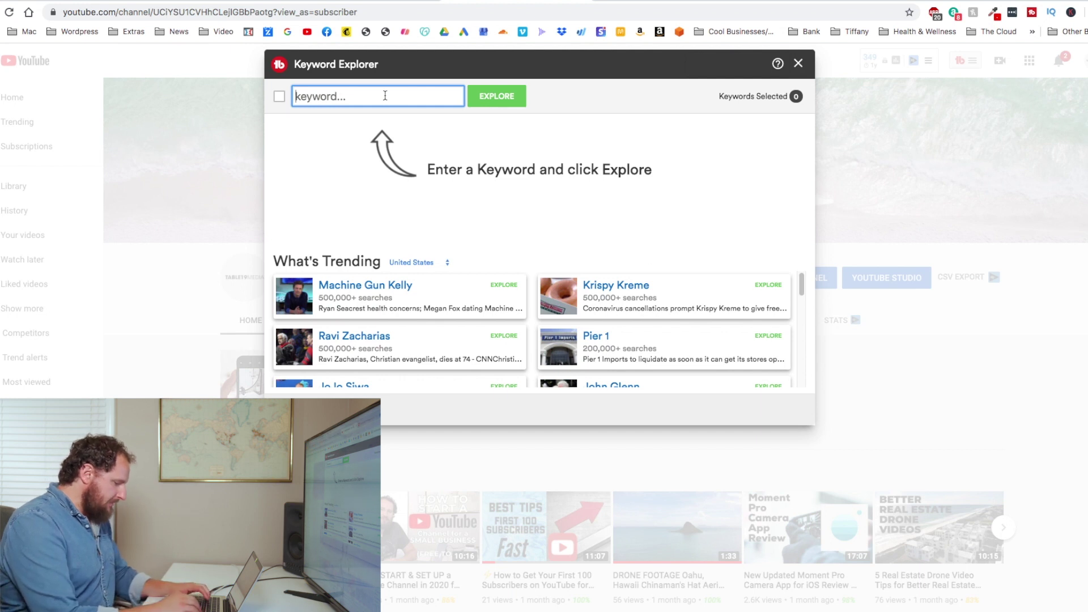
pyautogui.write('tips for ')
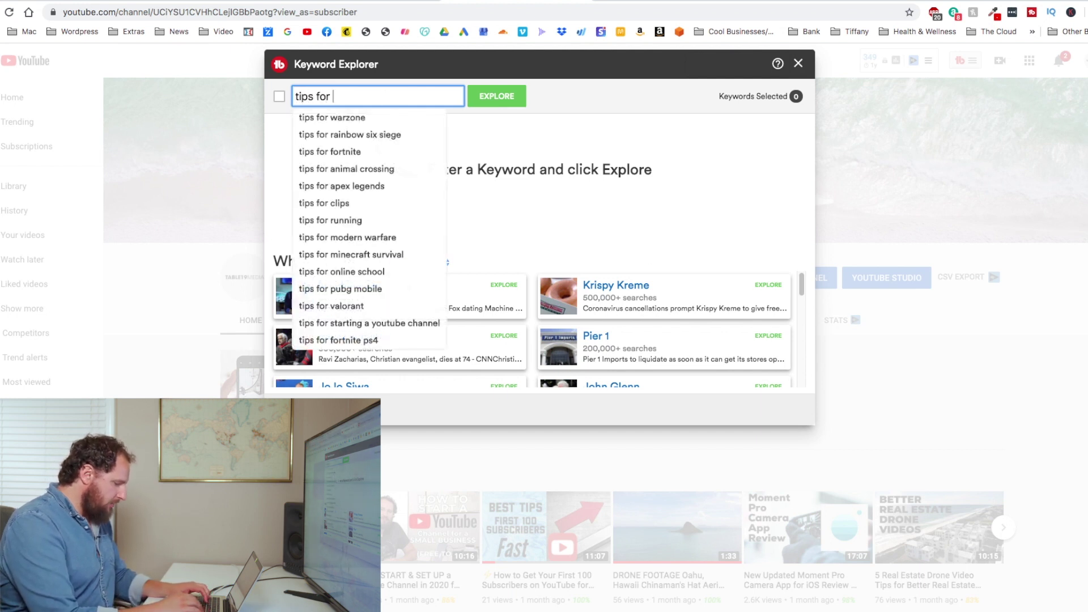
pyautogui.write('shows')
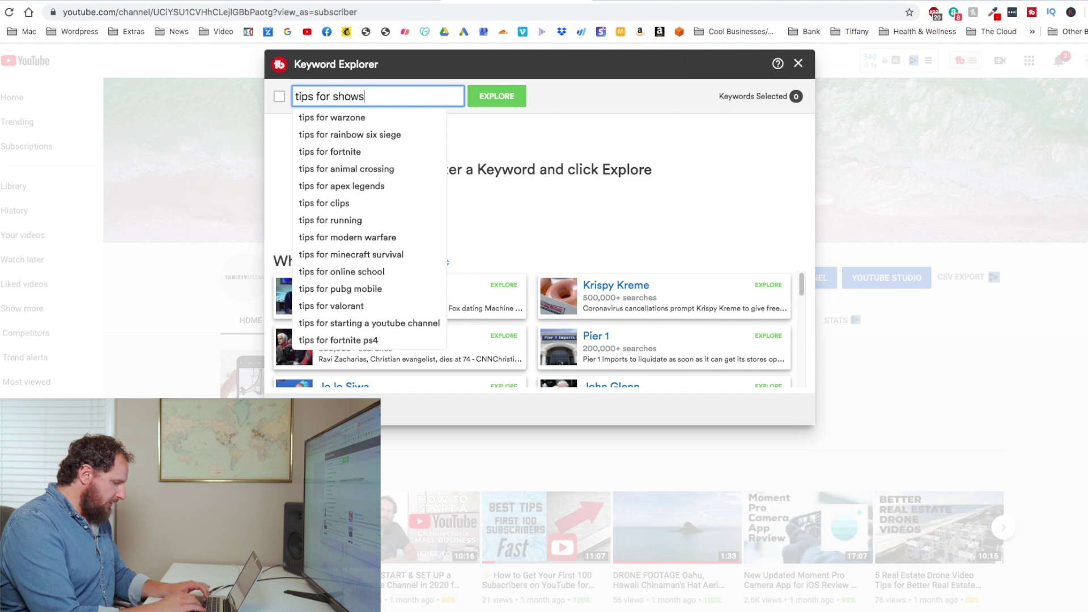
pyautogui.press('BackSpace')
pyautogui.write('ing')
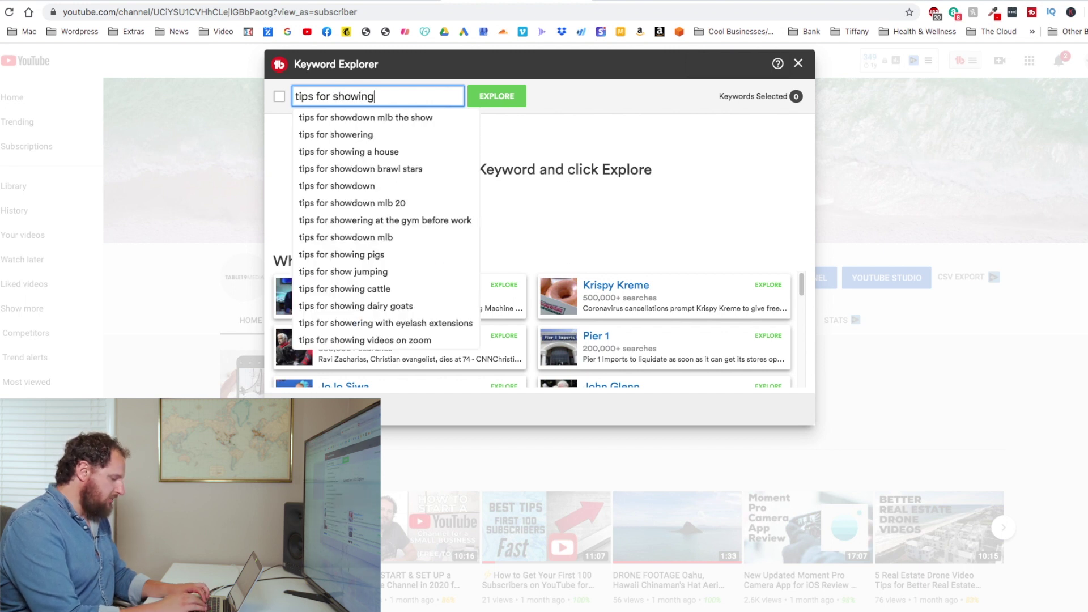
pyautogui.write(' a house')
pyautogui.press('Return')
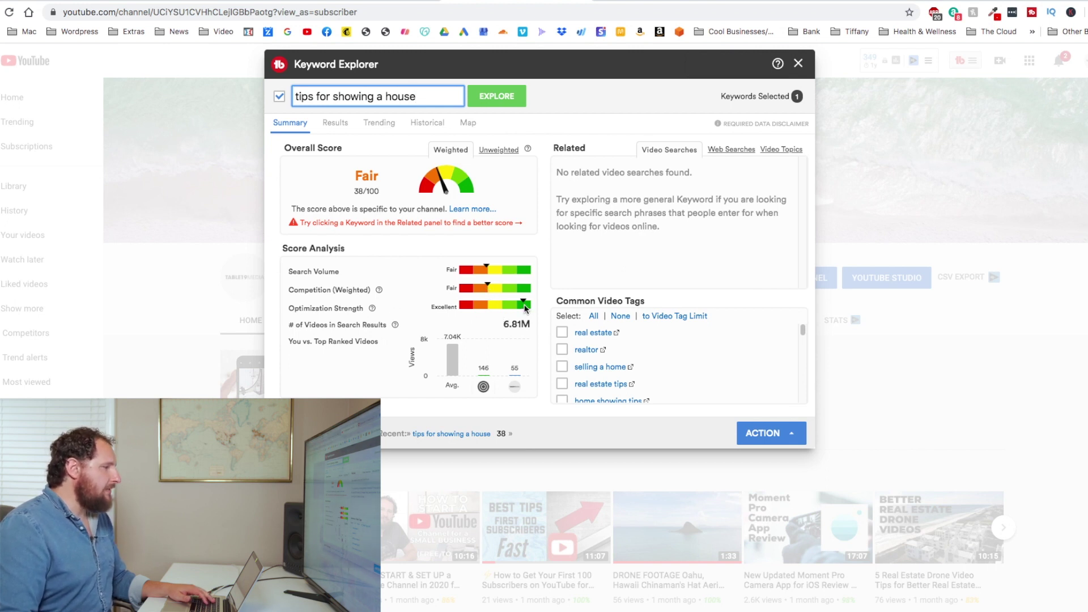
# - Explore the keyword "best tips for showing a house" and look through its common video tags
pyautogui.moveTo(372, 310)
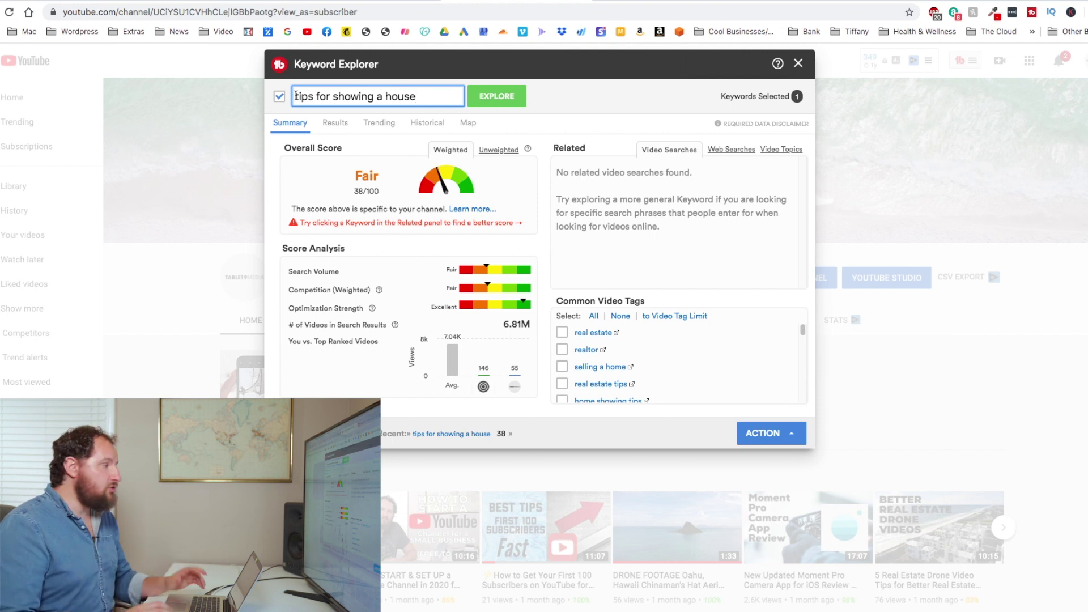
pyautogui.write('best')
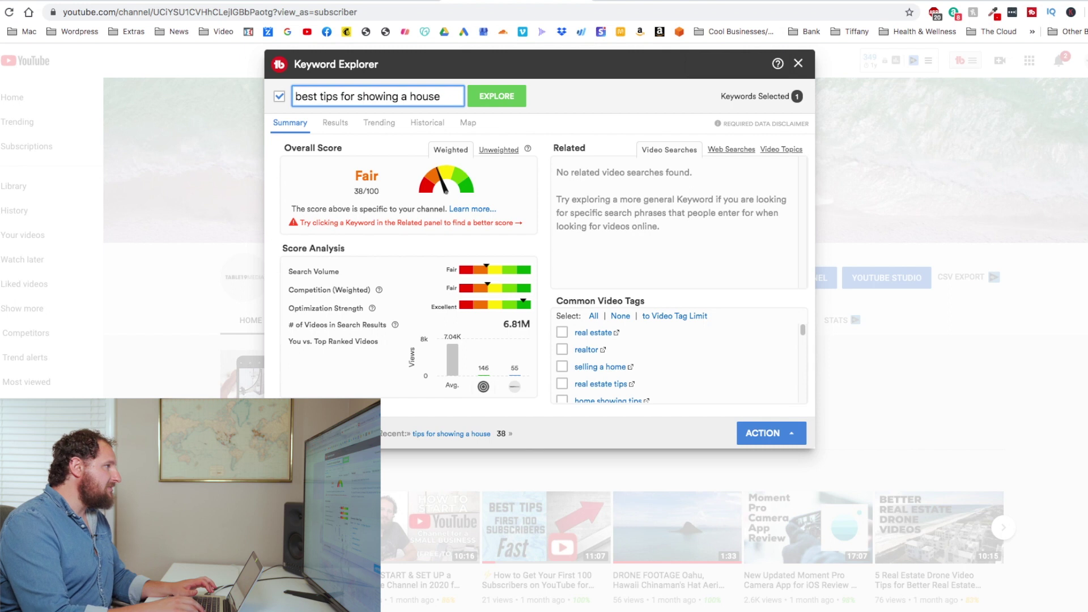
pyautogui.press('Return')
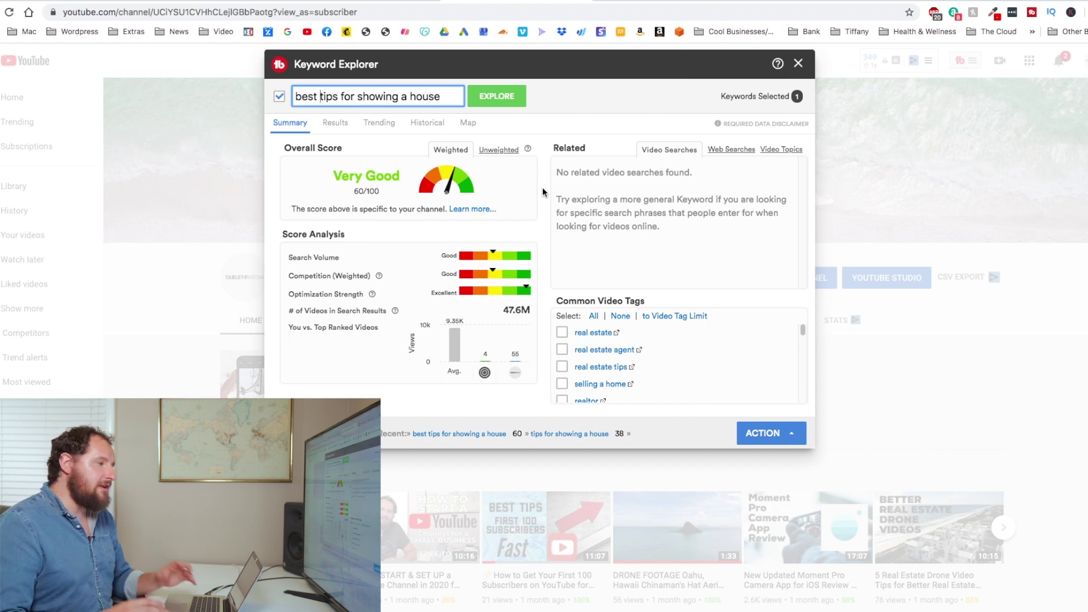
pyautogui.scroll(-2, 545, 173)
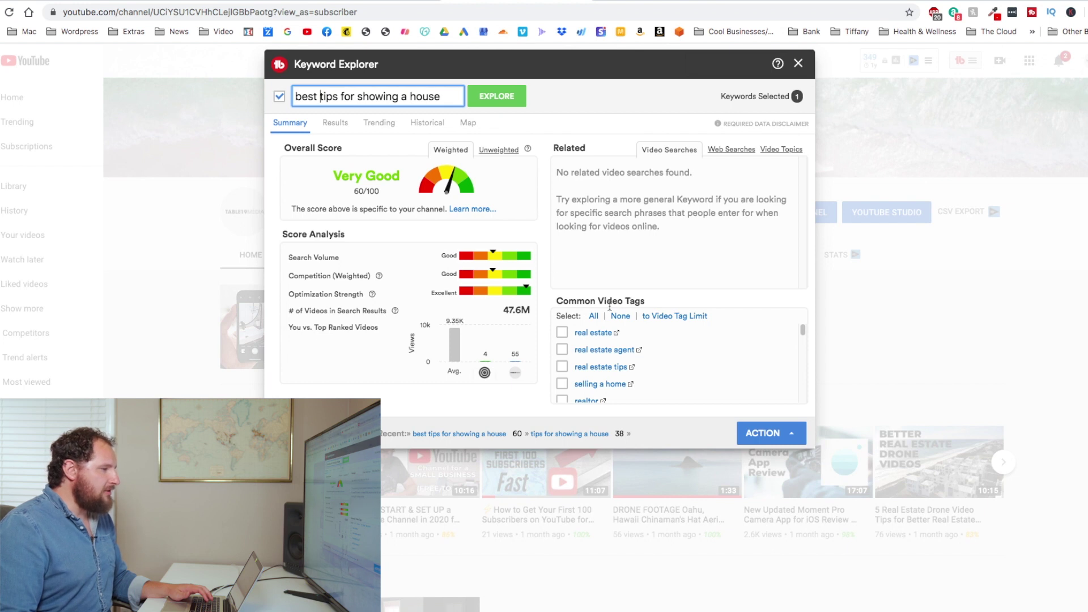
pyautogui.scroll(-2, 565, 345)
pyautogui.scroll(2, 565, 347)
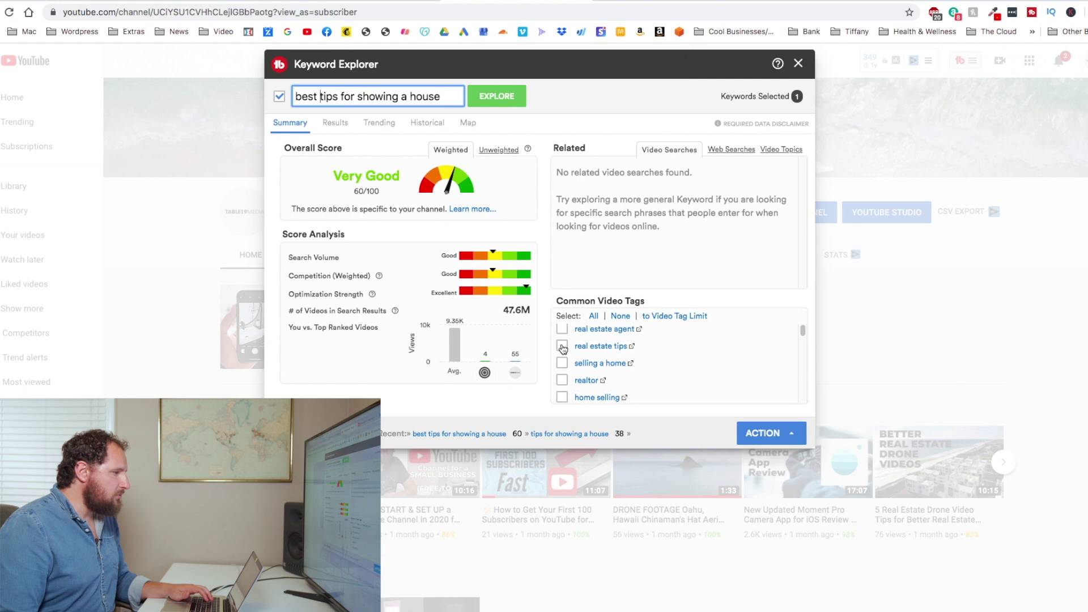
pyautogui.click(568, 253)
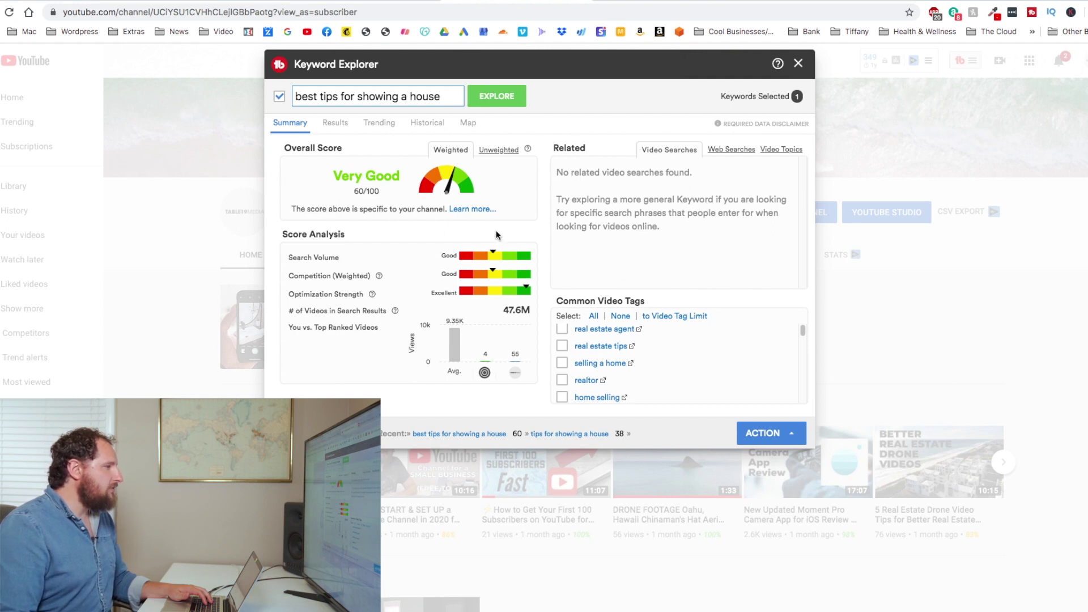
# - Replace the search phrase with "iphone 11 pro max" and explore that keyword
pyautogui.tripleClick(404, 97)
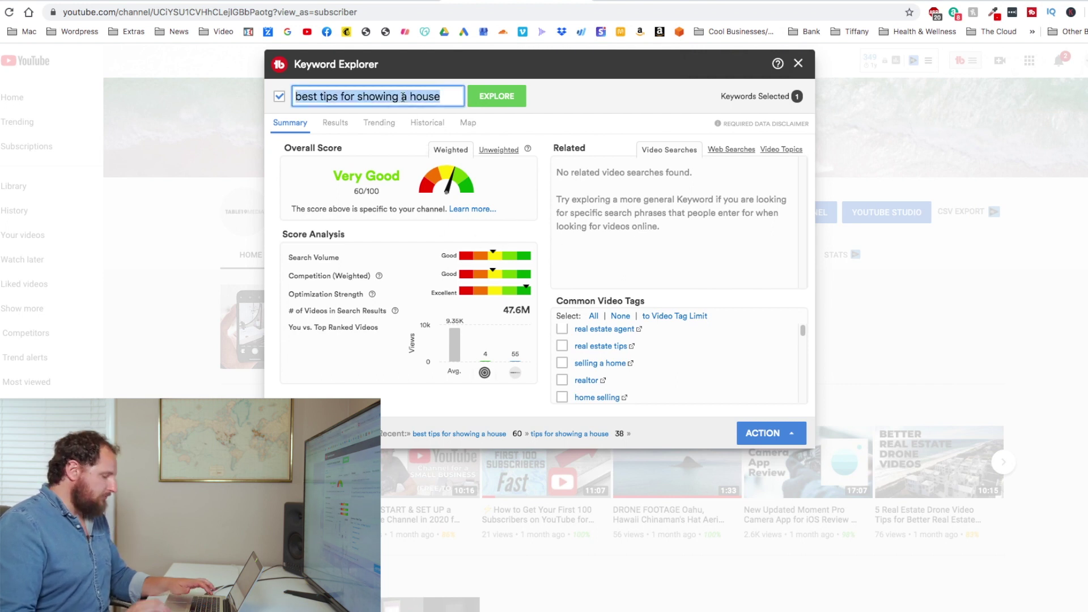
pyautogui.write('iphone 11')
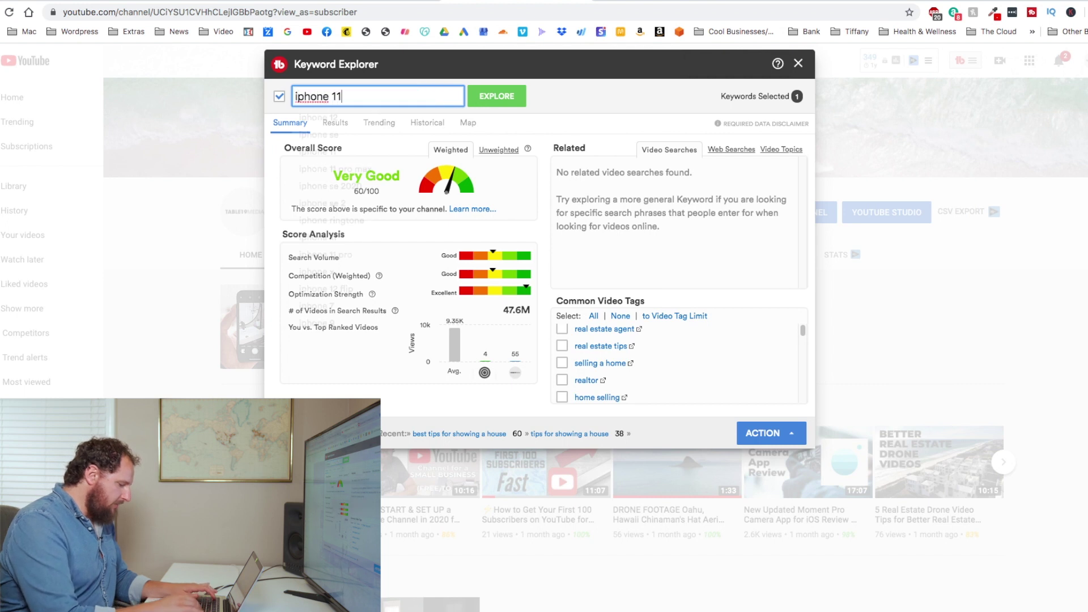
pyautogui.write(' p')
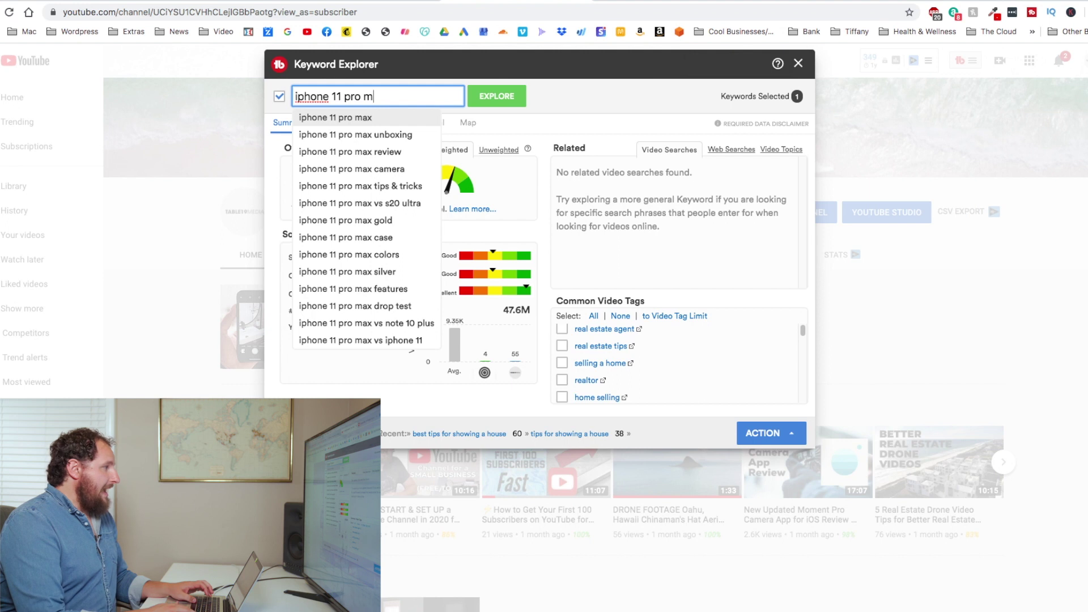
pyautogui.write('ro max')
pyautogui.press('Return')
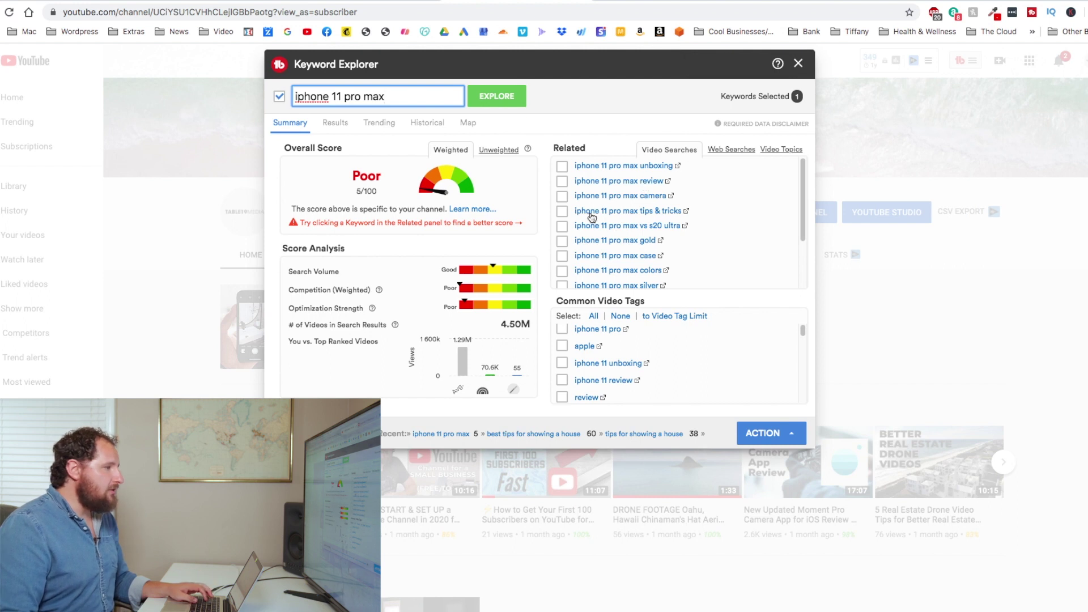
# - Explore the related searches "iphone 11 pro max tips & tricks" and "iphone 11 pro max tips and tricks 2020"
pyautogui.click(651, 216)
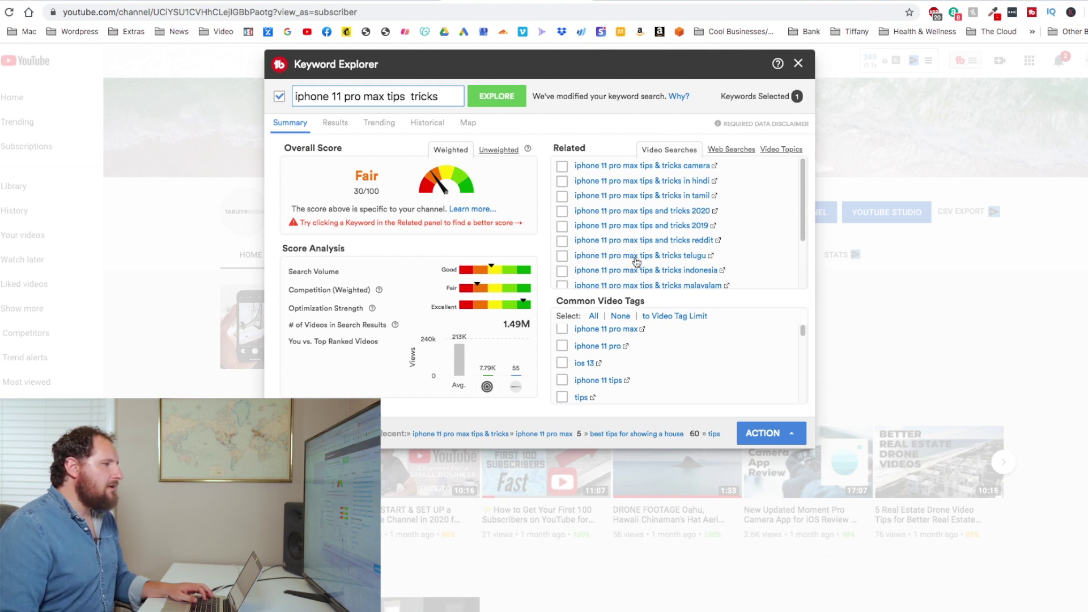
pyautogui.click(640, 211)
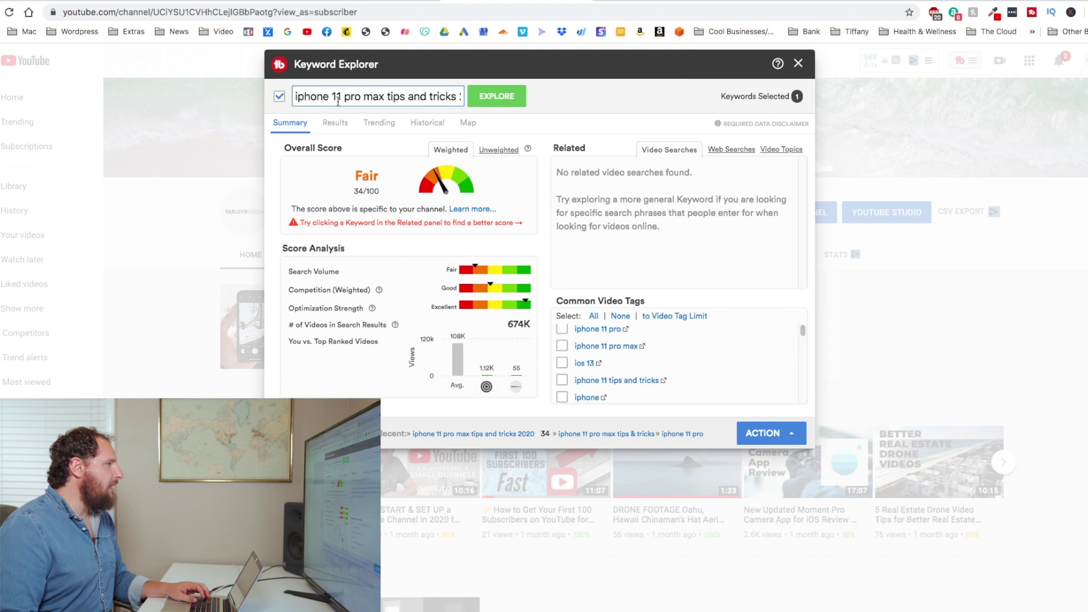
# - Shorten the search phrase to "iphone 11 pro max" and explore the suggested keyword "iphone 11 pro max camera"
pyautogui.click(436, 99)
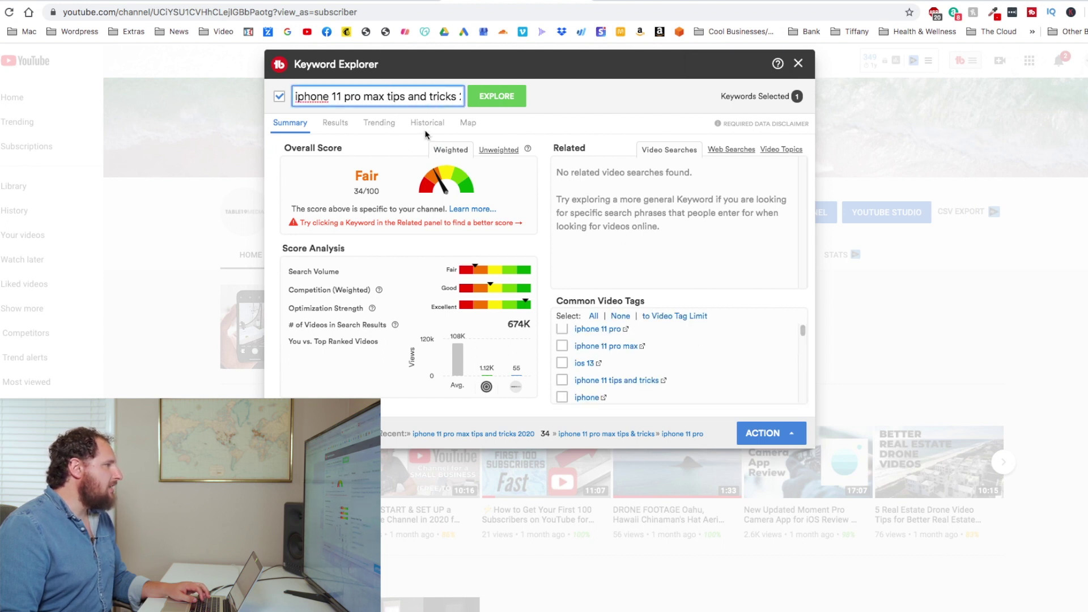
pyautogui.click(386, 96)
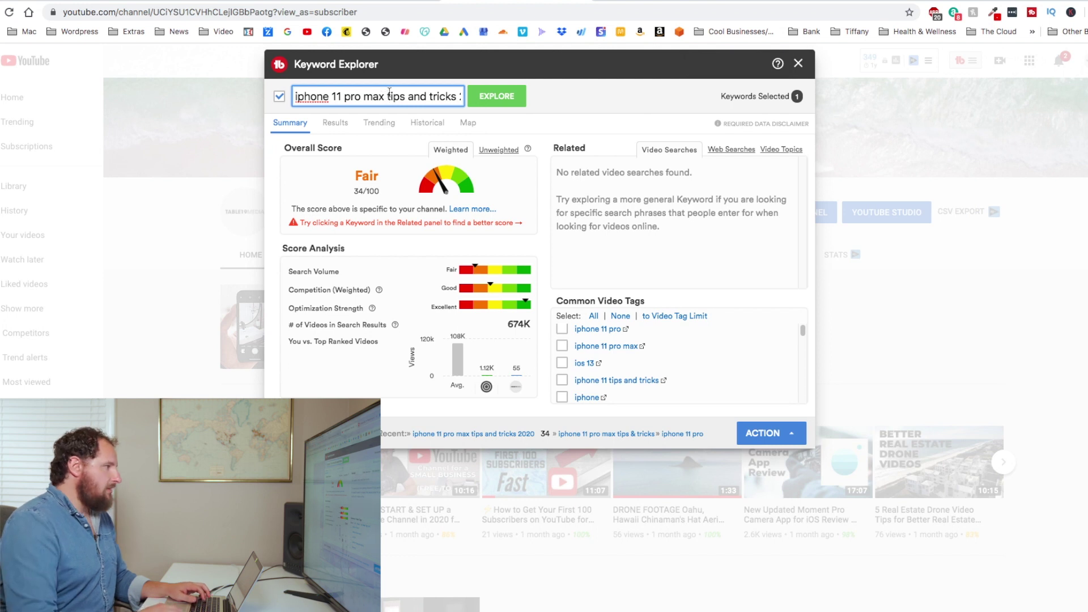
pyautogui.hotkey('shift', 'End')
pyautogui.press('BackSpace')
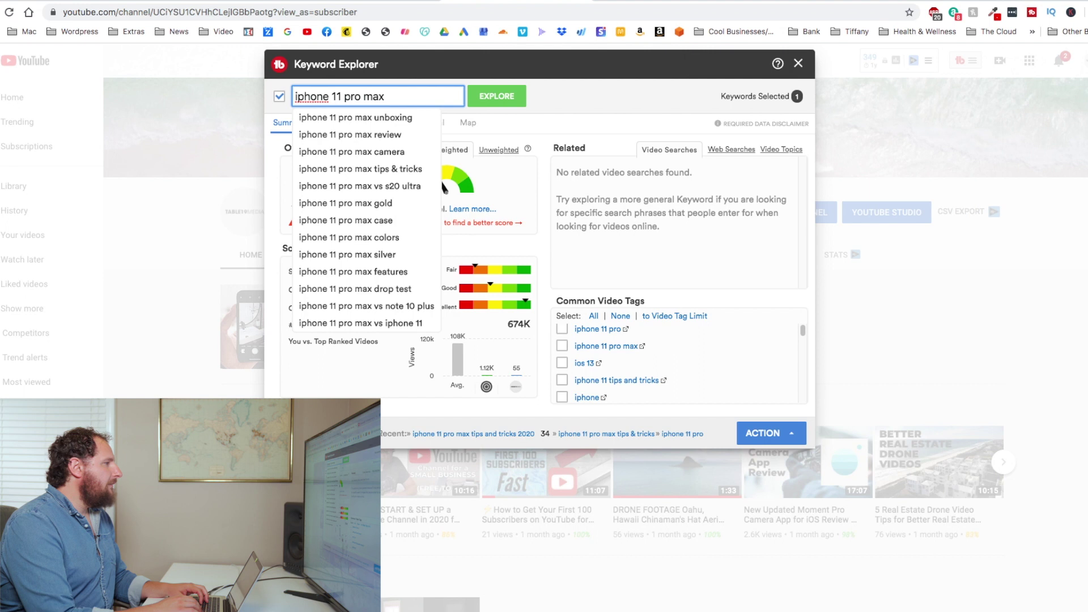
pyautogui.press('Down')
pyautogui.press('Down')
pyautogui.press('Down')
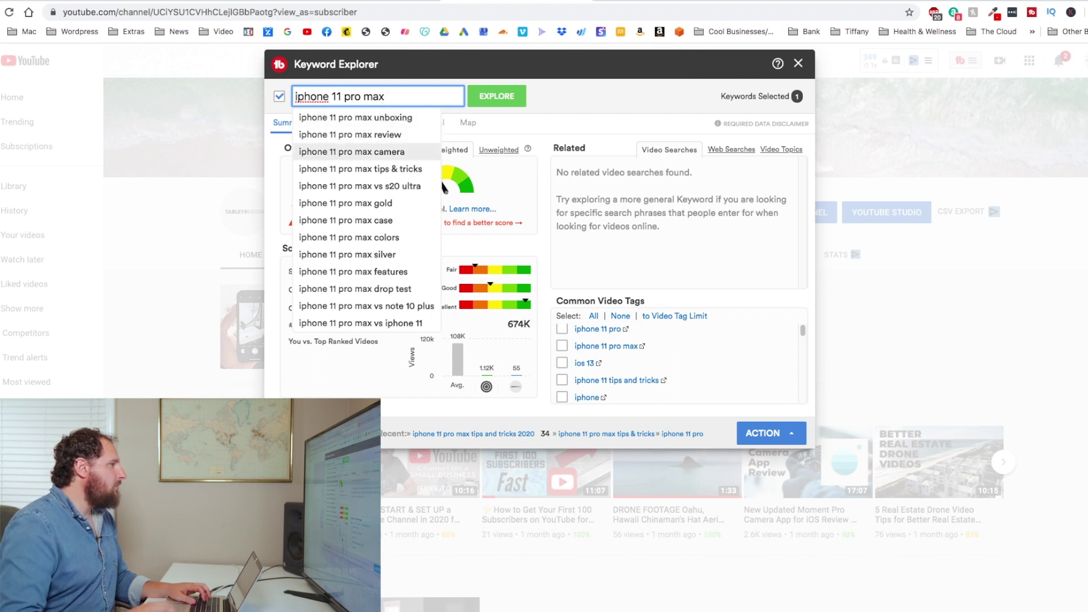
pyautogui.press('Return')
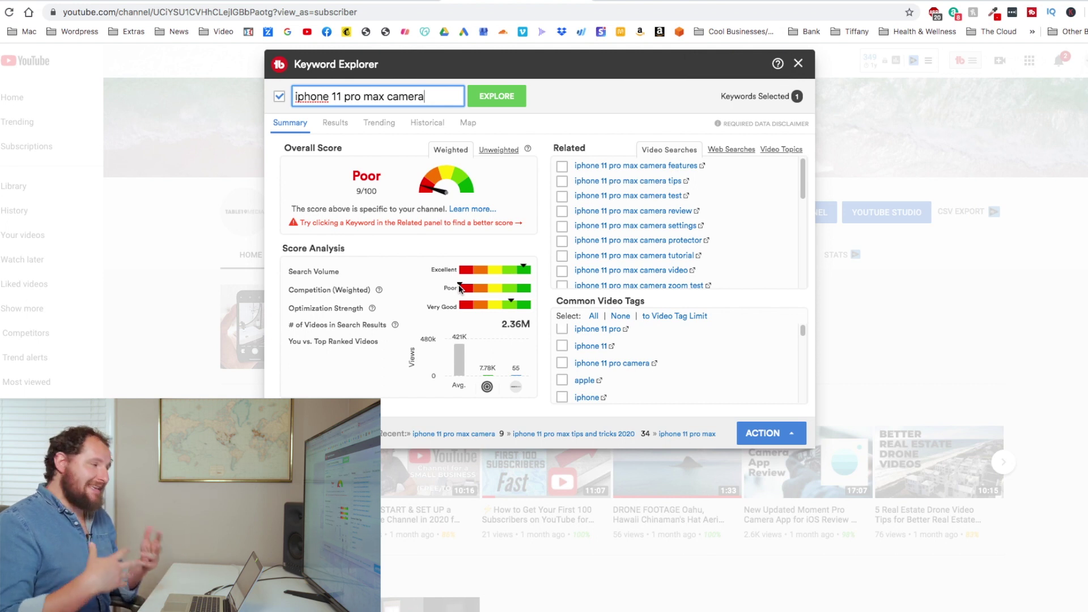
pyautogui.click(541, 242)
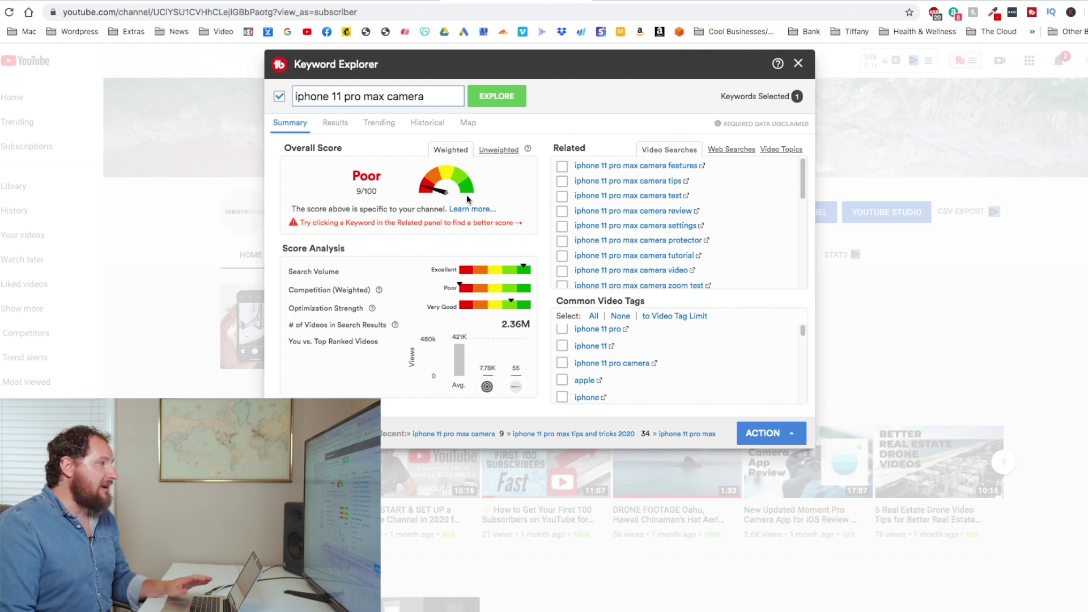
# - Extend the search phrase to "iphone 11 pro max camera real estate" and explore that keyword
pyautogui.click(437, 97)
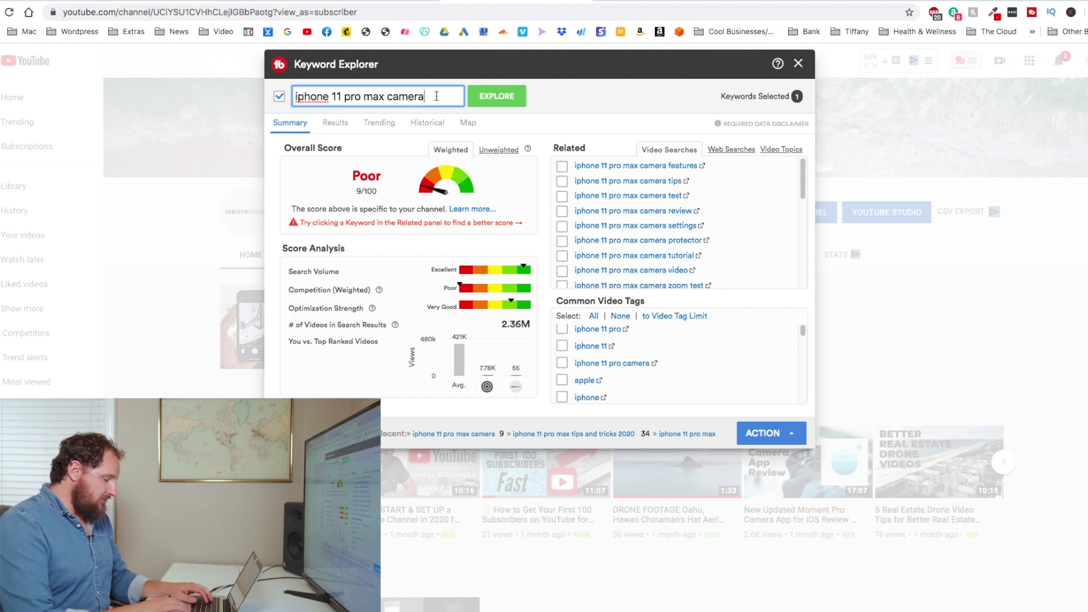
pyautogui.write('ea')
pyautogui.press('BackSpace')
pyautogui.press('BackSpace')
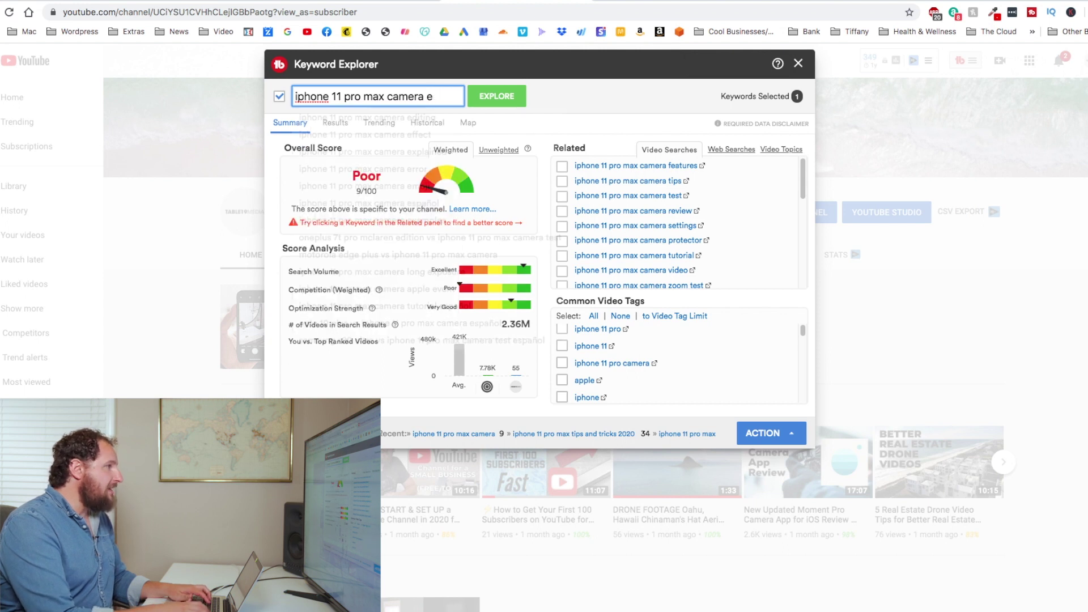
pyautogui.write('real estate')
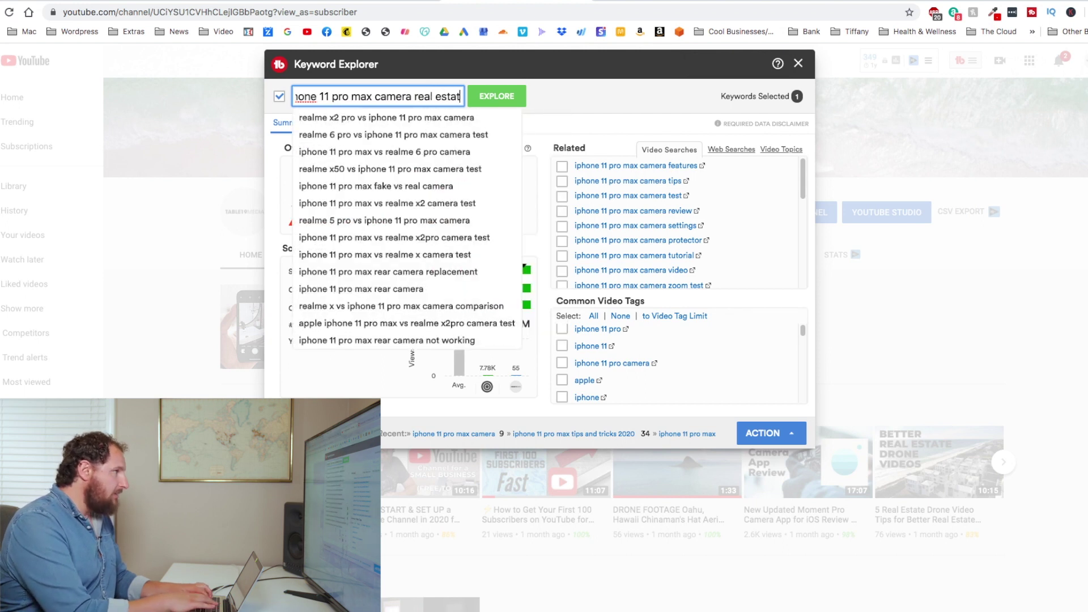
pyautogui.press('Return')
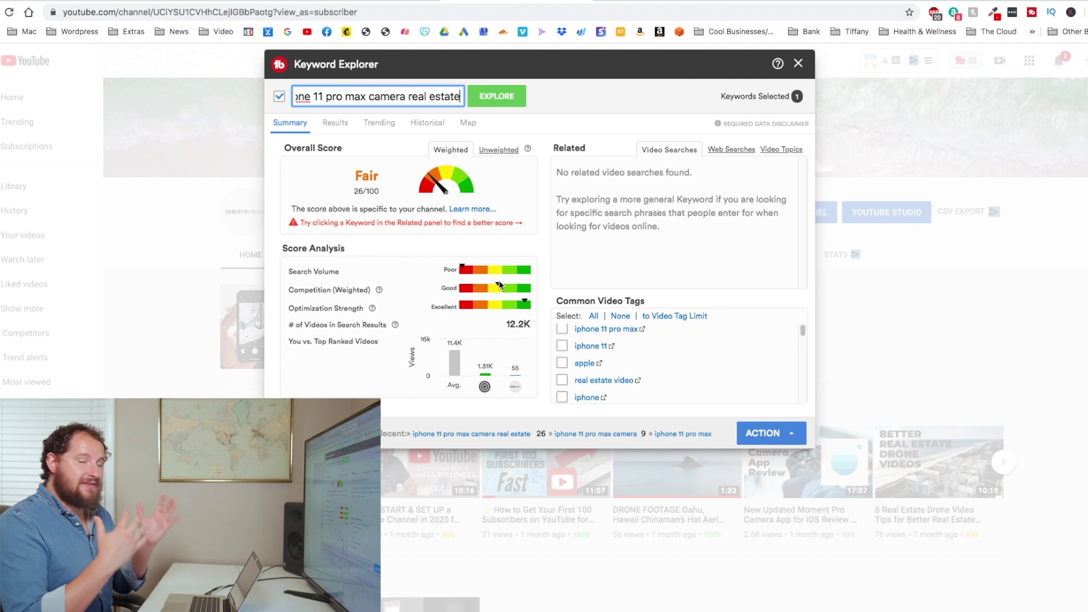
# - Close the Keyword Explorer and start a video upload from the YouTube channel page
pyautogui.click(800, 65)
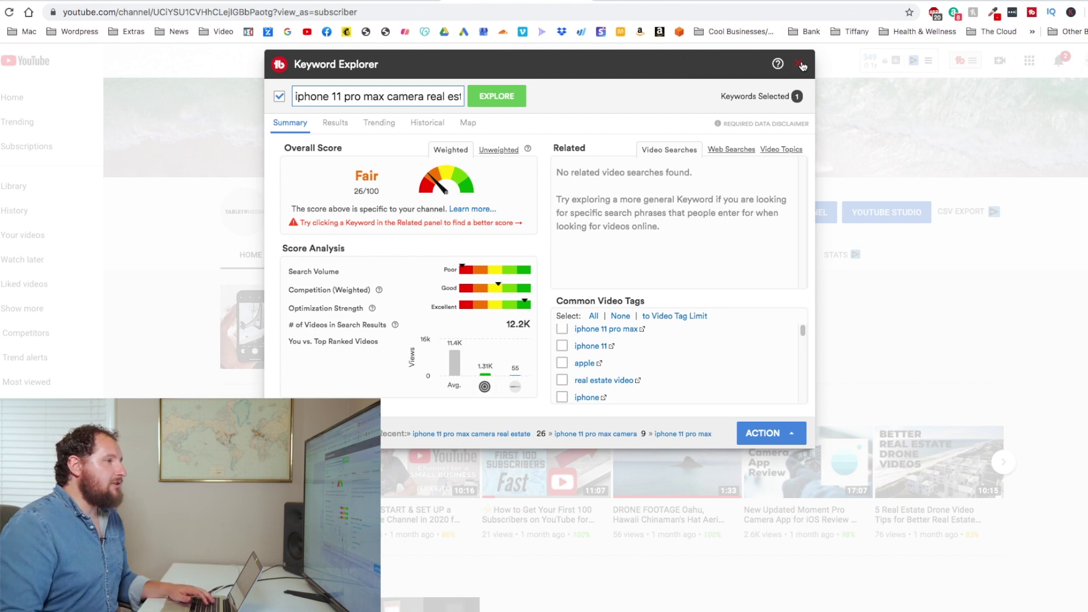
pyautogui.click(801, 65)
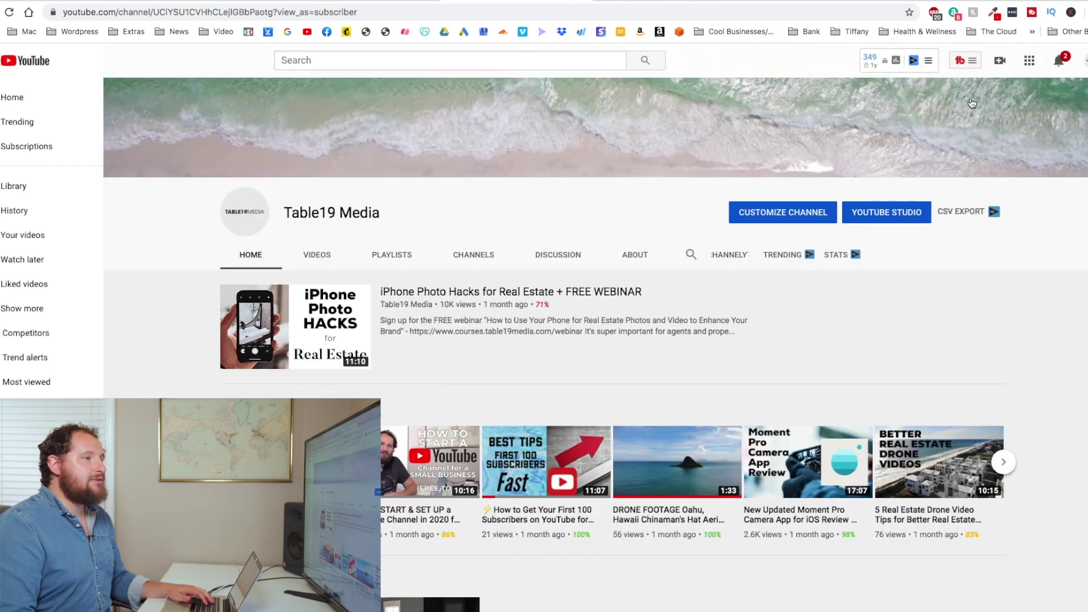
pyautogui.click(1000, 62)
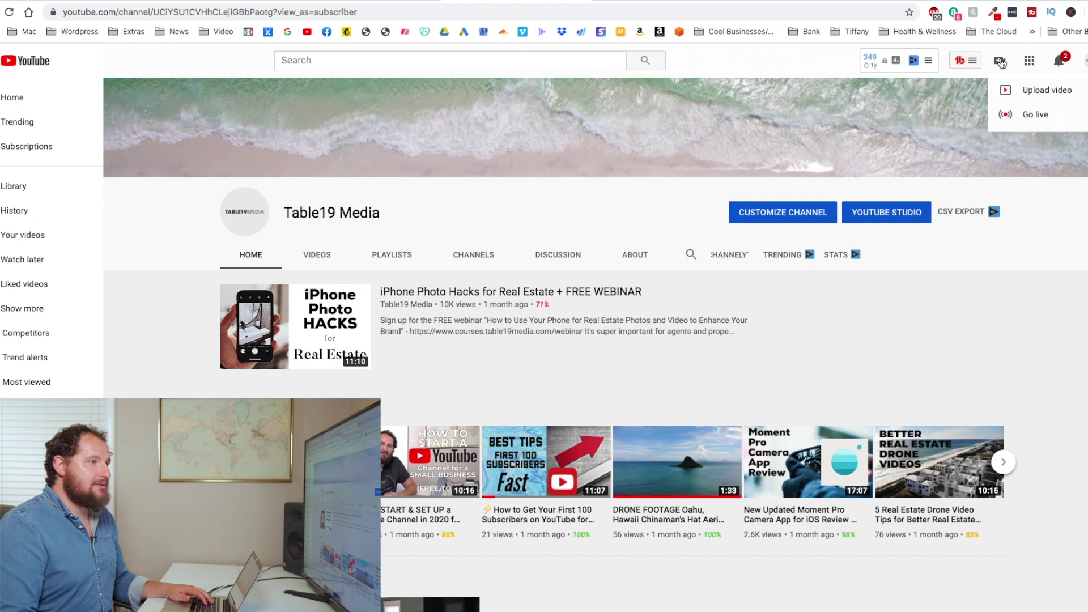
pyautogui.click(1021, 91)
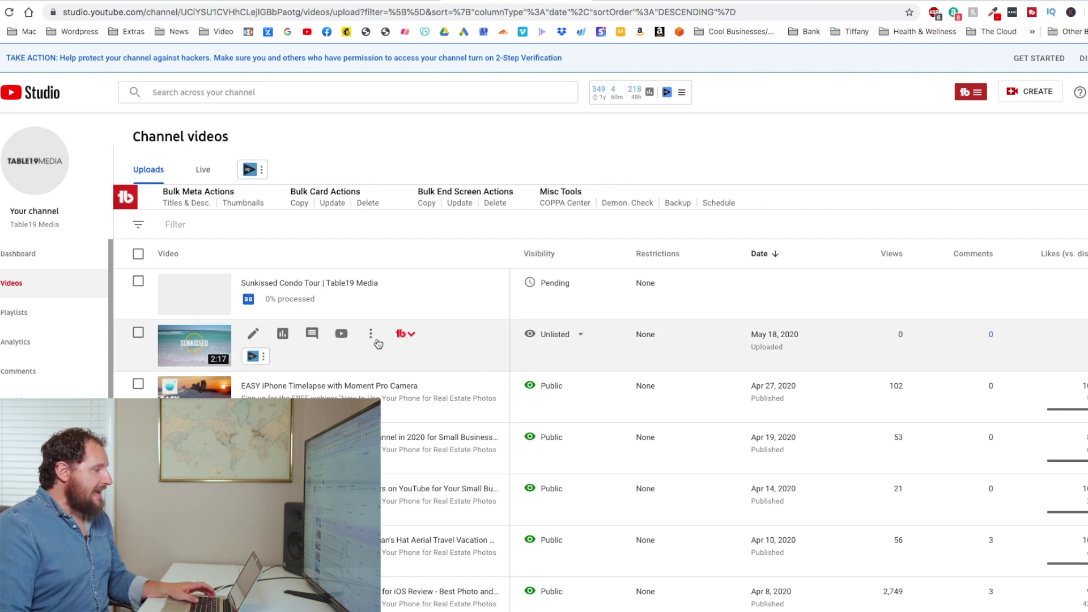
# - Open the TubeBuddy tools for the unlisted Sunkissed Tour video and choose Suggested Tags
pyautogui.click(413, 335)
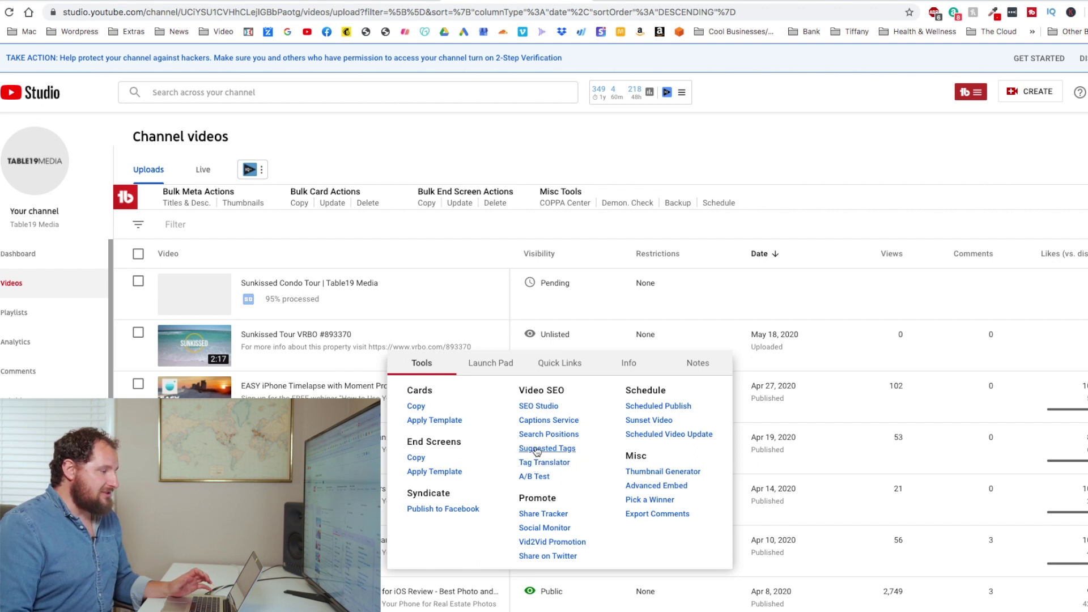
pyautogui.click(536, 448)
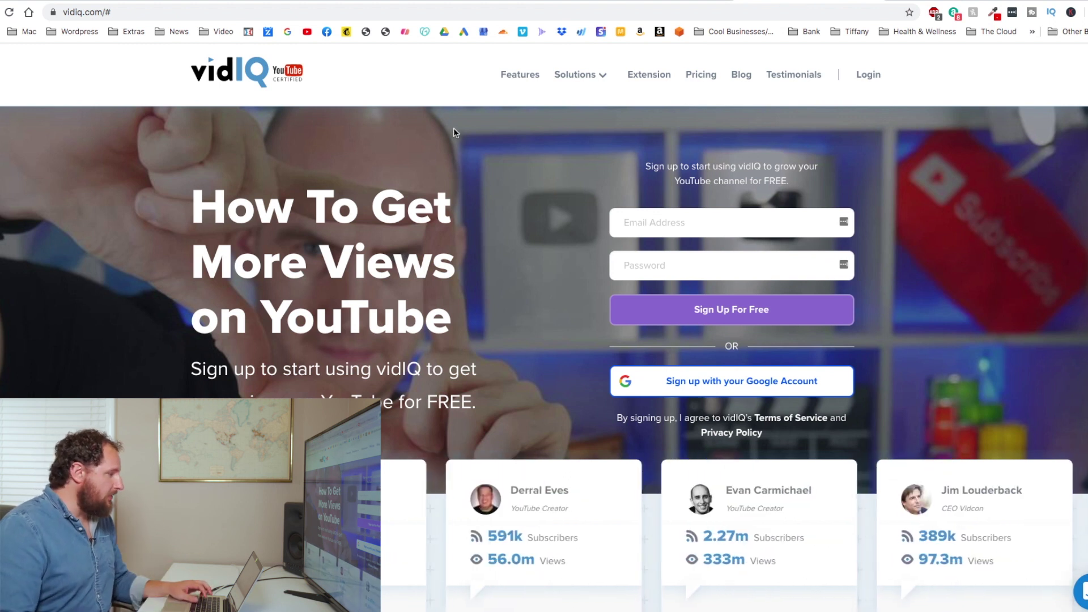
# - Switch to the vidIQ website and look through the features presented on its home page
pyautogui.scroll(-3, 452, 128)
pyautogui.scroll(-7, 446, 130)
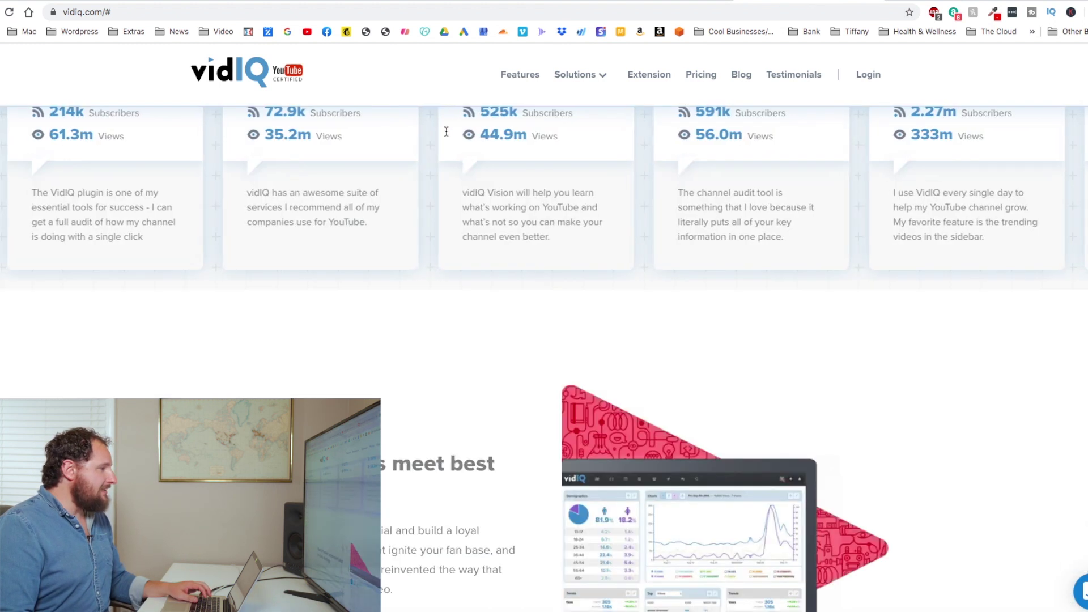
pyautogui.scroll(-2, 450, 161)
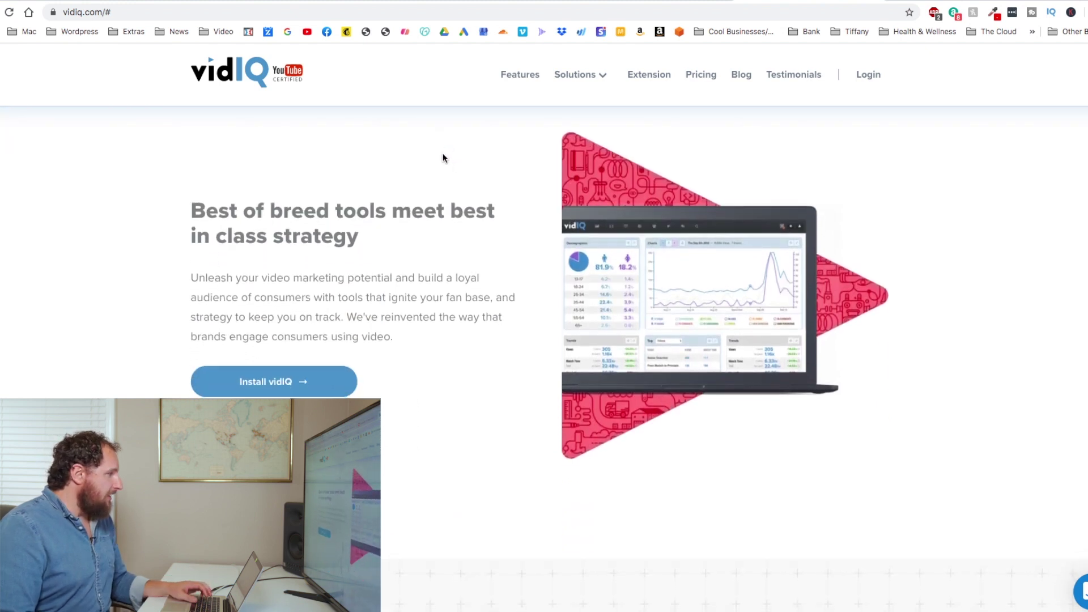
pyautogui.scroll(-1, 443, 153)
pyautogui.scroll(-7, 444, 154)
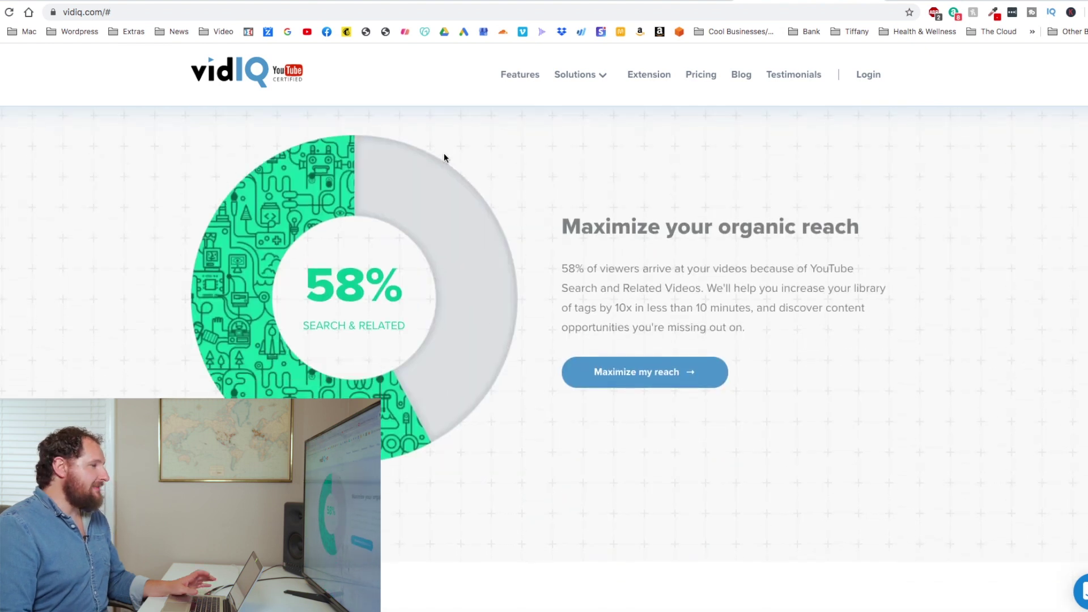
pyautogui.scroll(-7, 444, 157)
pyautogui.scroll(-5, 444, 155)
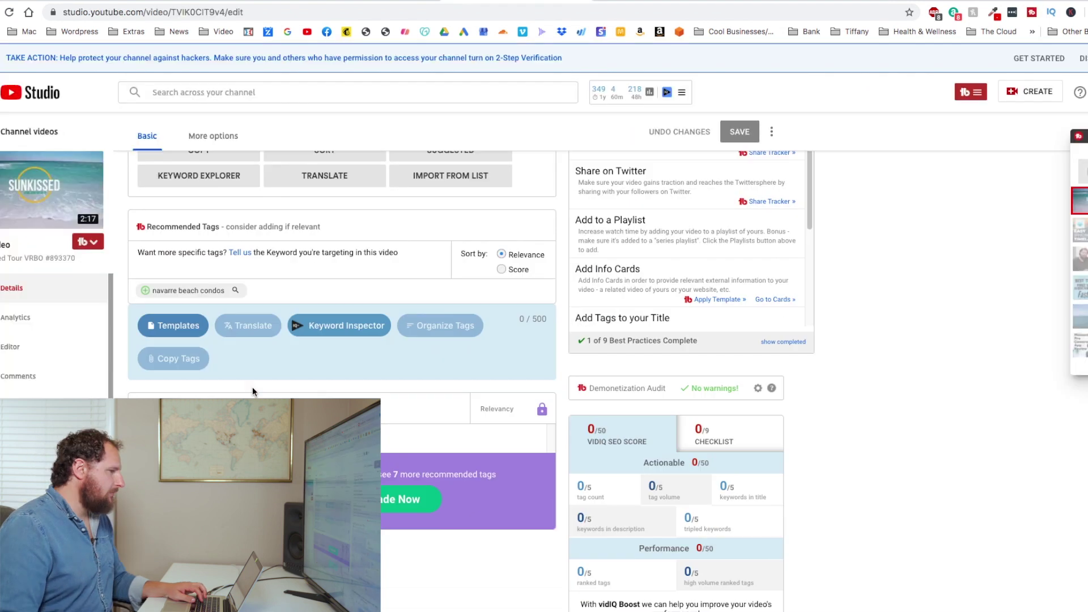
# - Examine the vidIQ SEO score and checklist on the Sunkissed video's details page in YouTube Studio
pyautogui.scroll(-5, 253, 387)
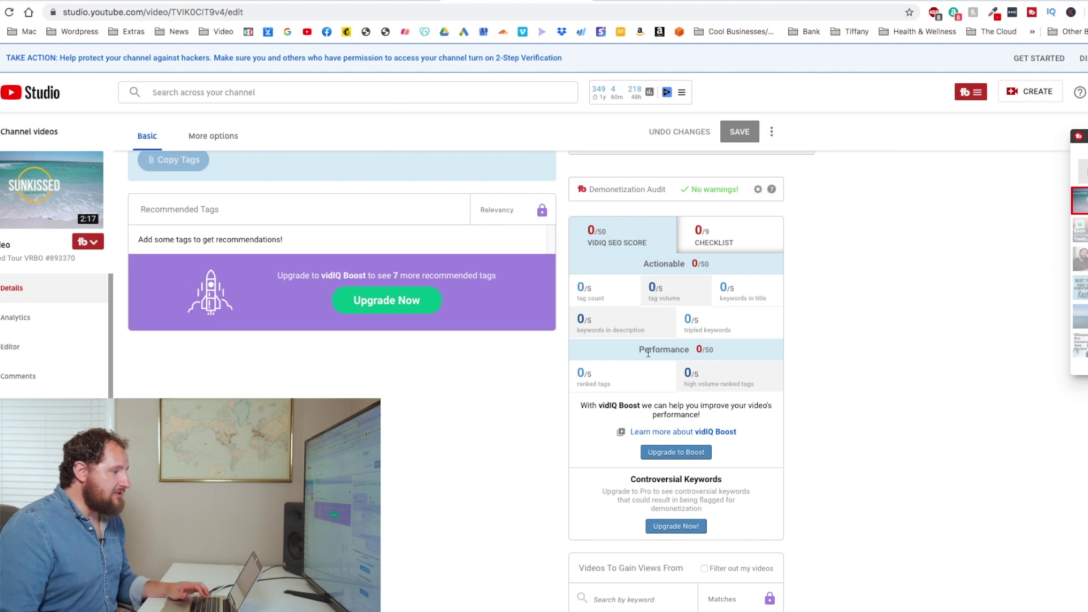
pyautogui.scroll(1, 648, 353)
pyautogui.scroll(1, 616, 331)
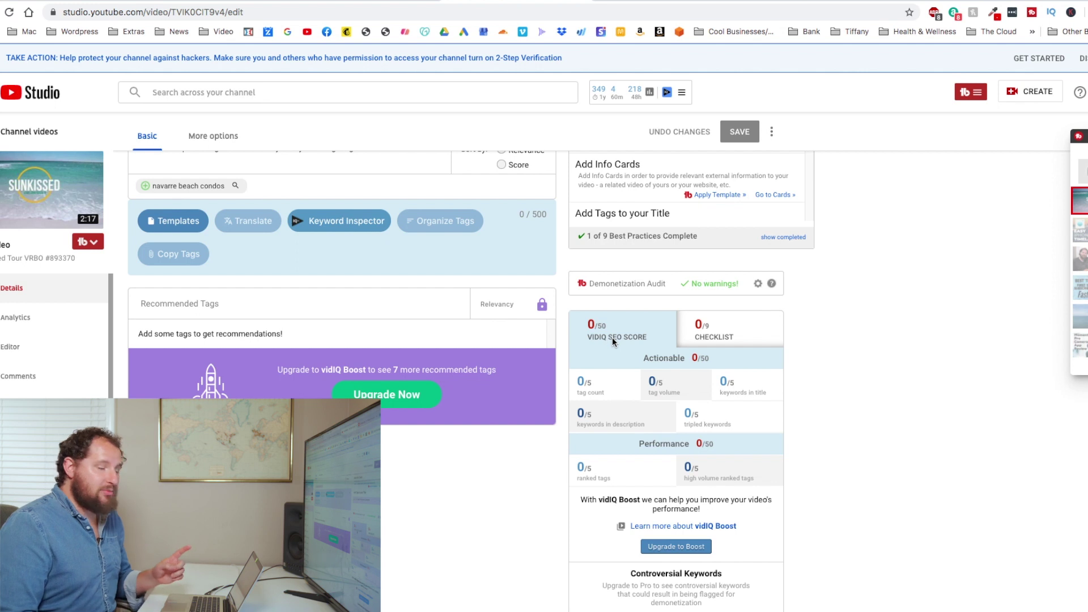
pyautogui.scroll(1, 612, 338)
pyautogui.scroll(-1, 612, 338)
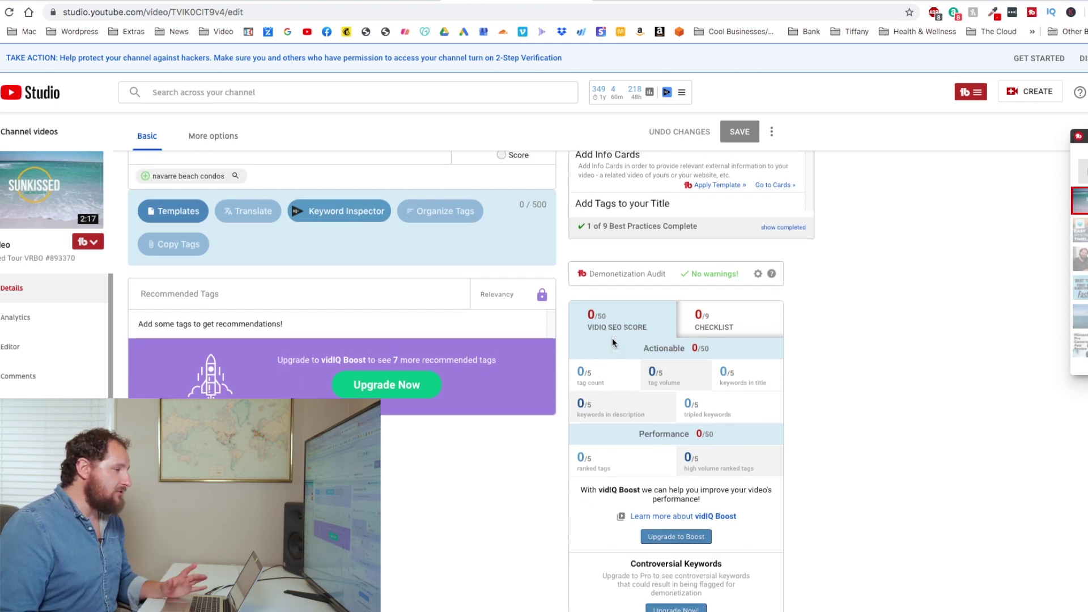
pyautogui.click(715, 321)
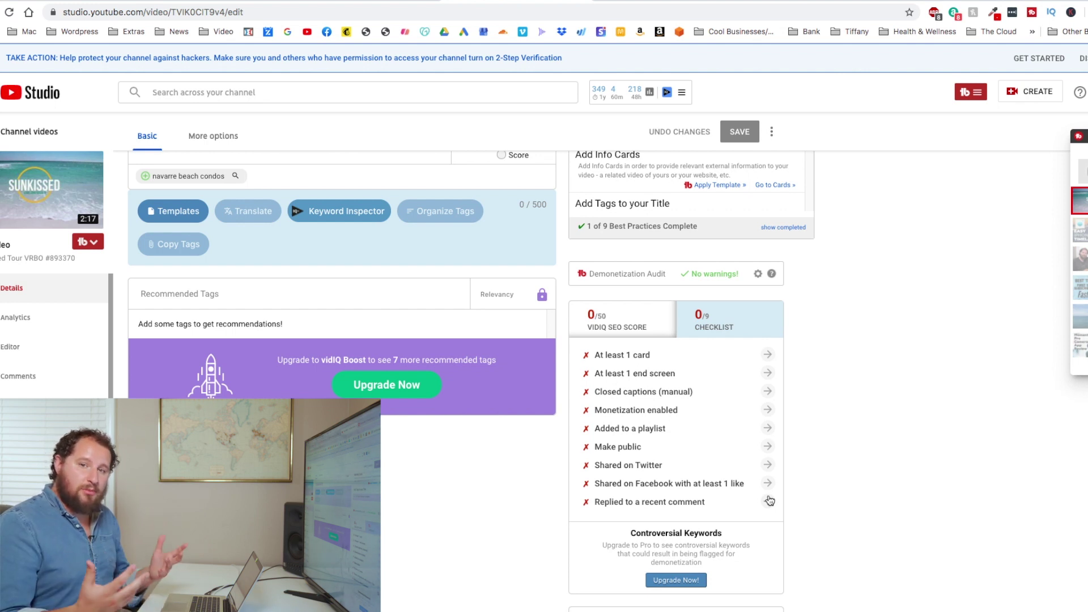
pyautogui.click(584, 315)
# - Look up "Navarre Beach condo" in the video's tags and add the related search term "navarre beach condos"
pyautogui.scroll(3, 345, 305)
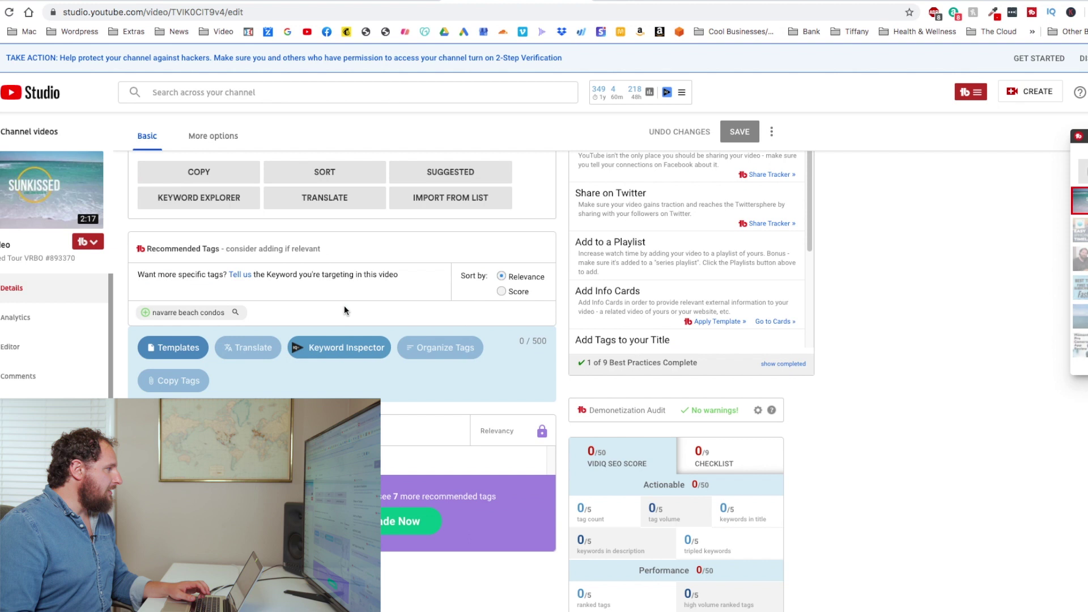
pyautogui.scroll(3, 216, 285)
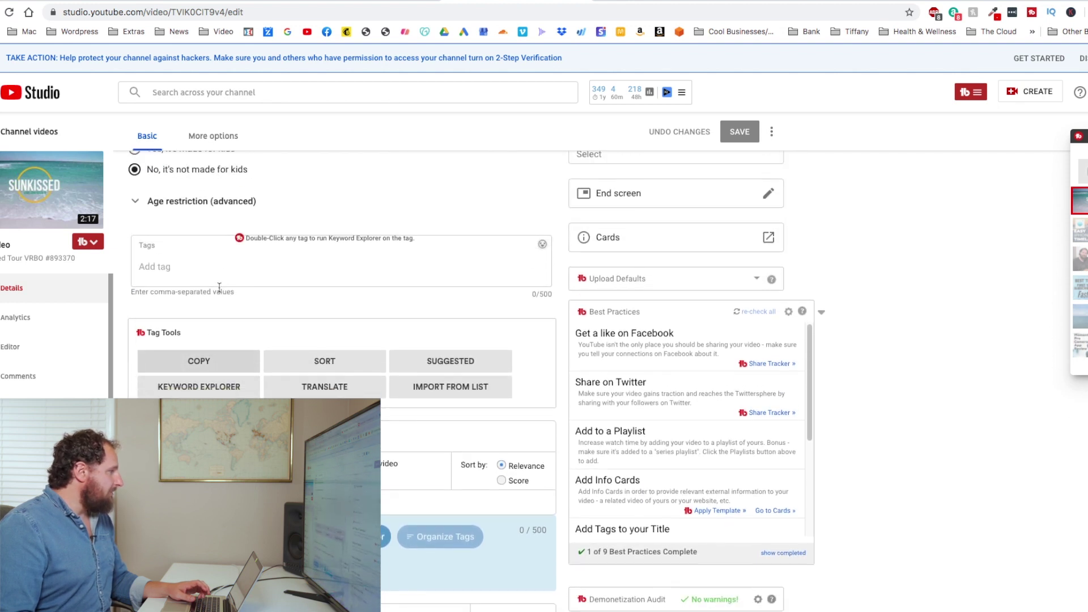
pyautogui.click(184, 267)
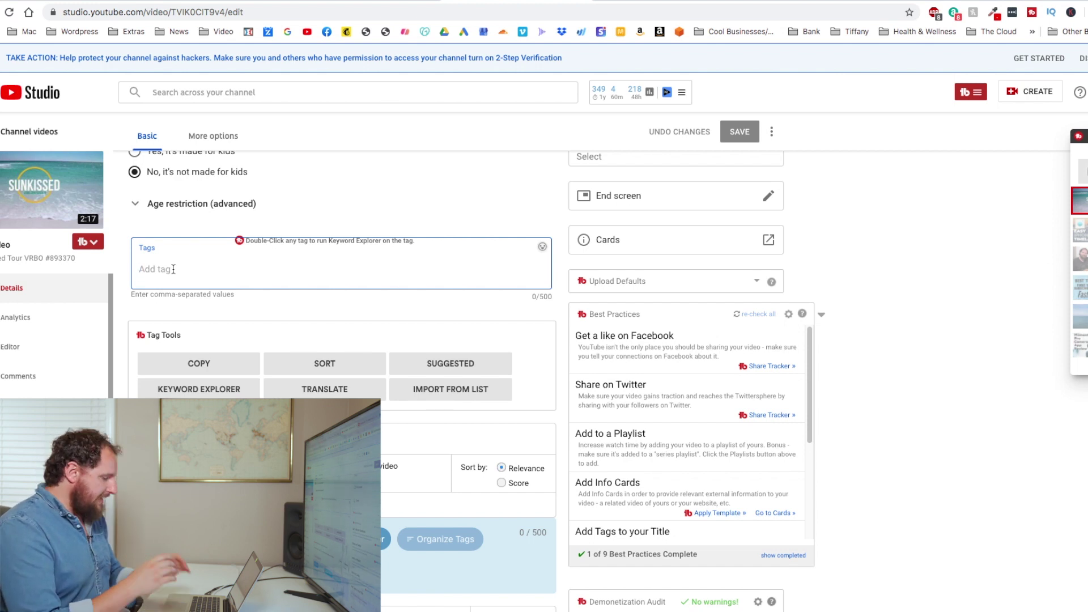
pyautogui.write('Navarre')
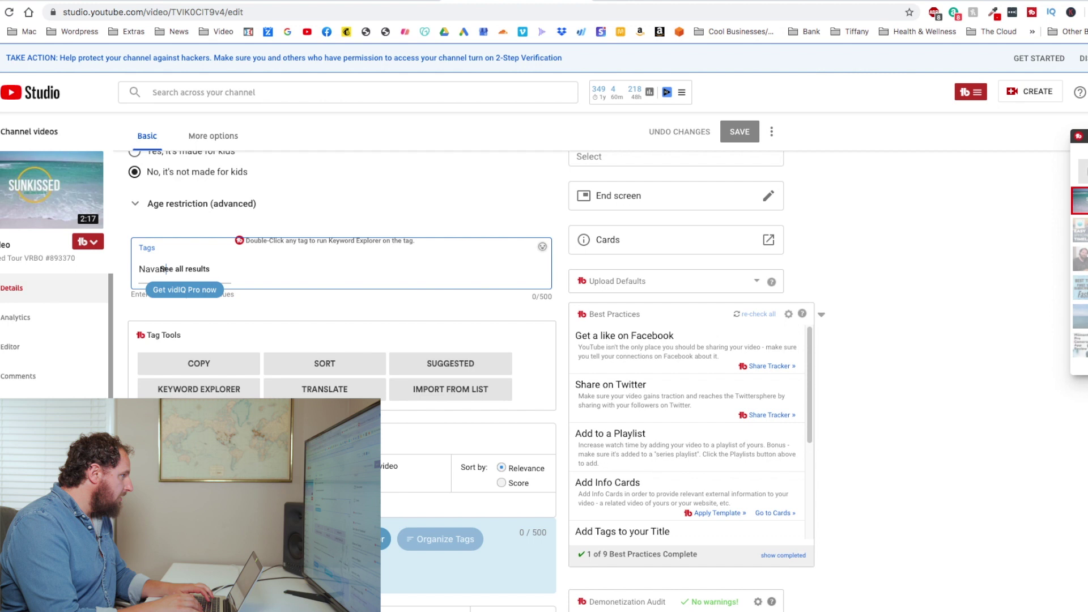
pyautogui.write(' Beach')
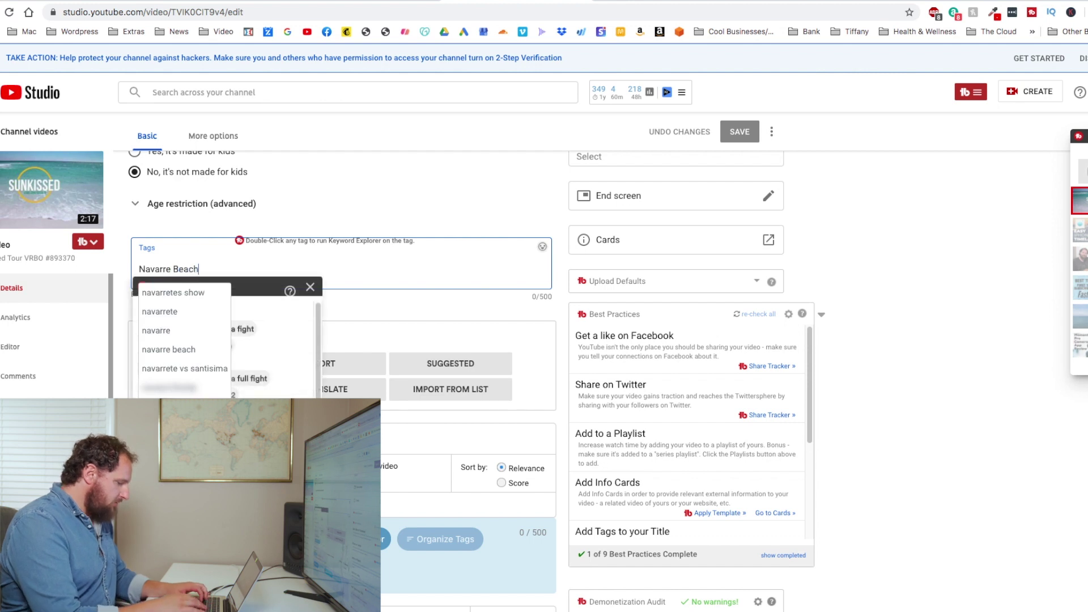
pyautogui.write(' condo')
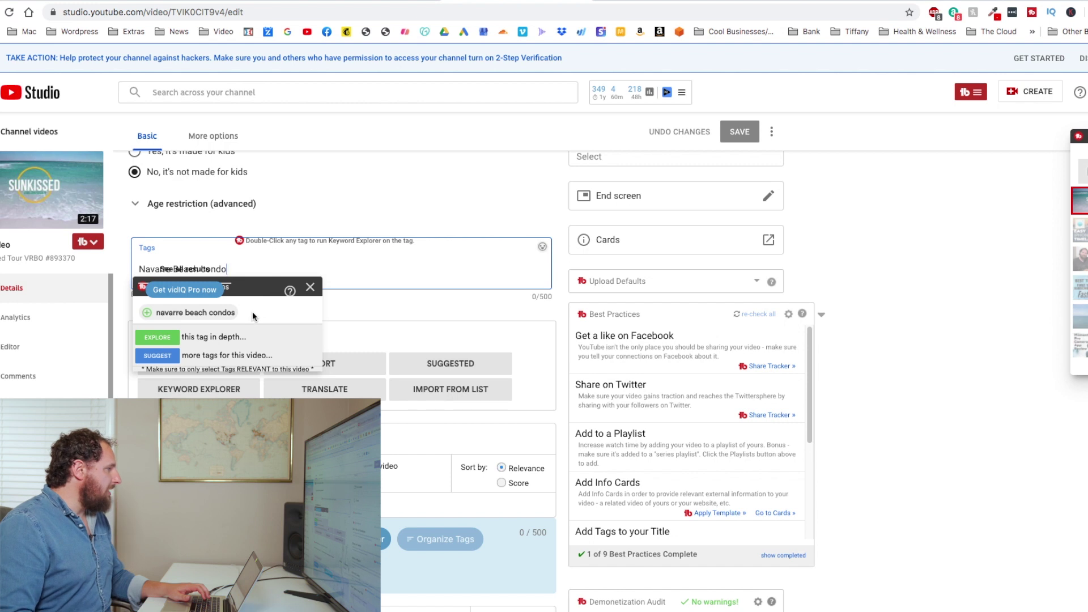
pyautogui.click(222, 314)
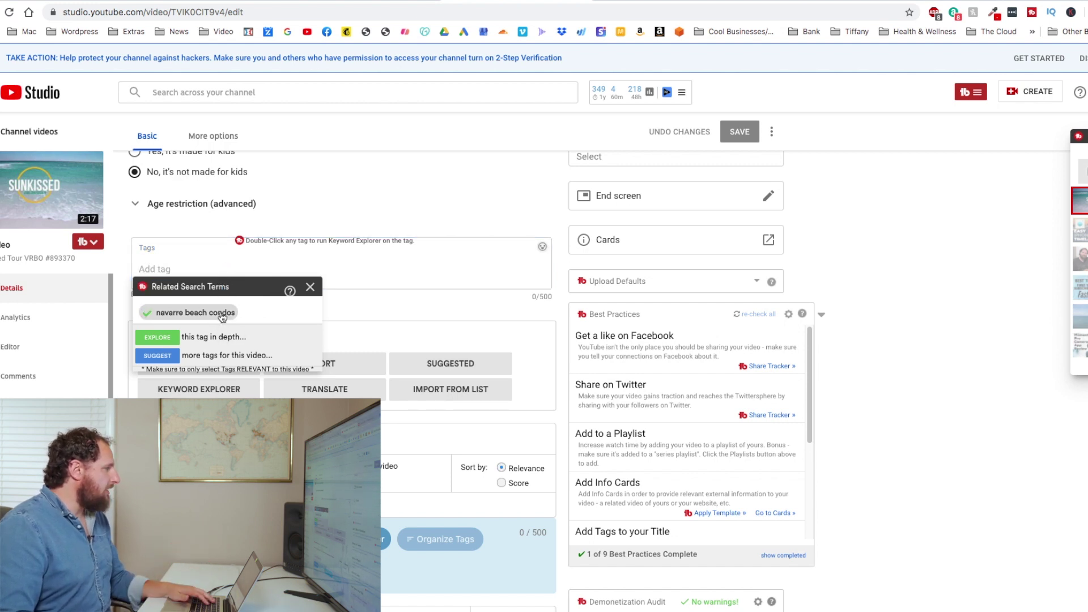
pyautogui.click(307, 277)
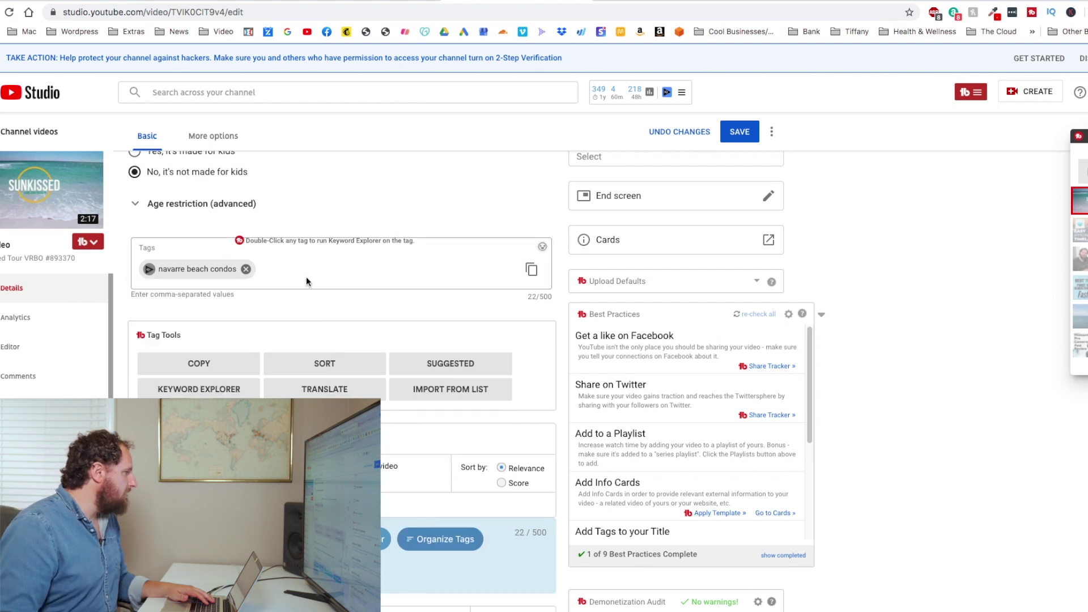
# - Add the tag "navarre beach vrbo condo" to the video
pyautogui.click(302, 269)
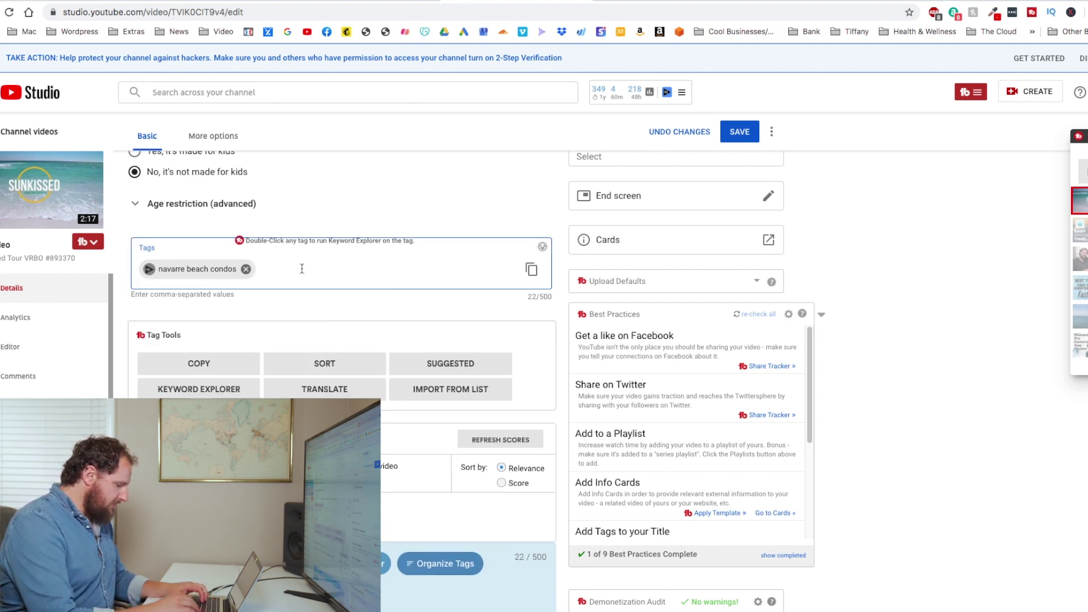
pyautogui.write('navarre beac')
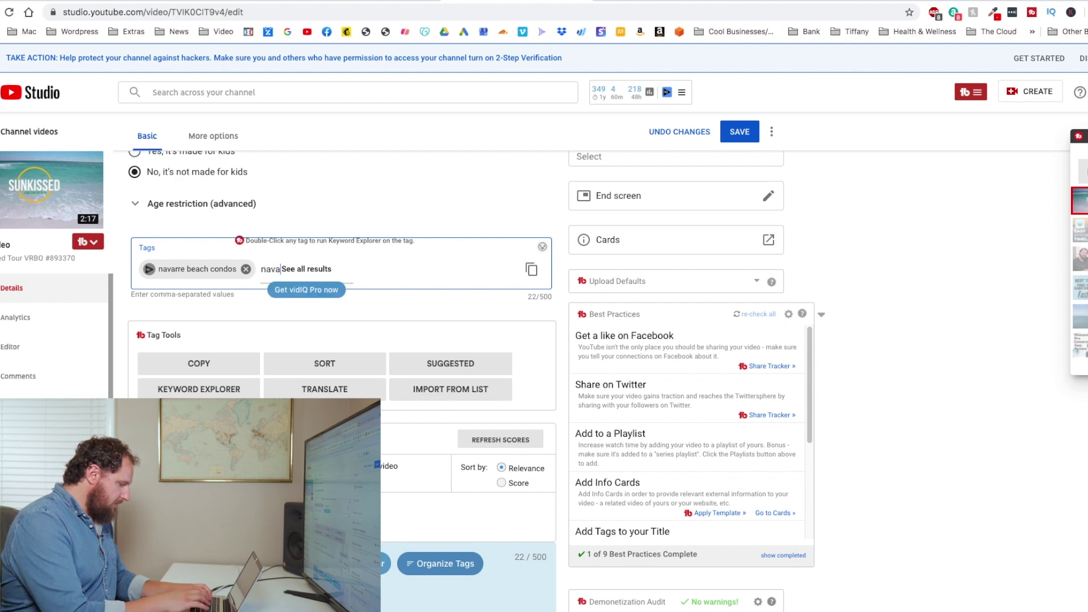
pyautogui.write('h vrbo')
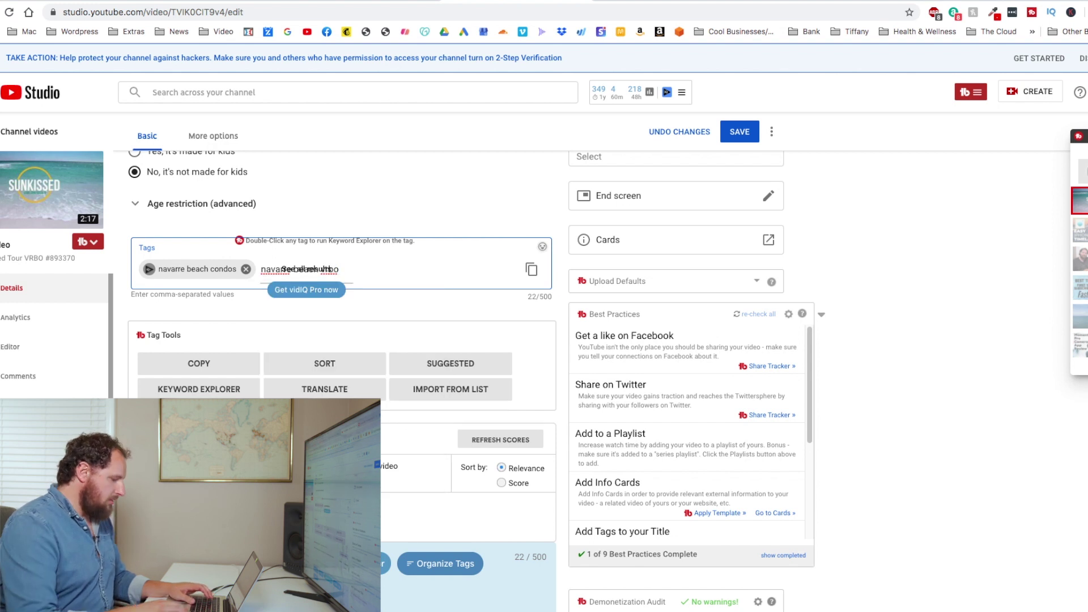
pyautogui.write(' condo')
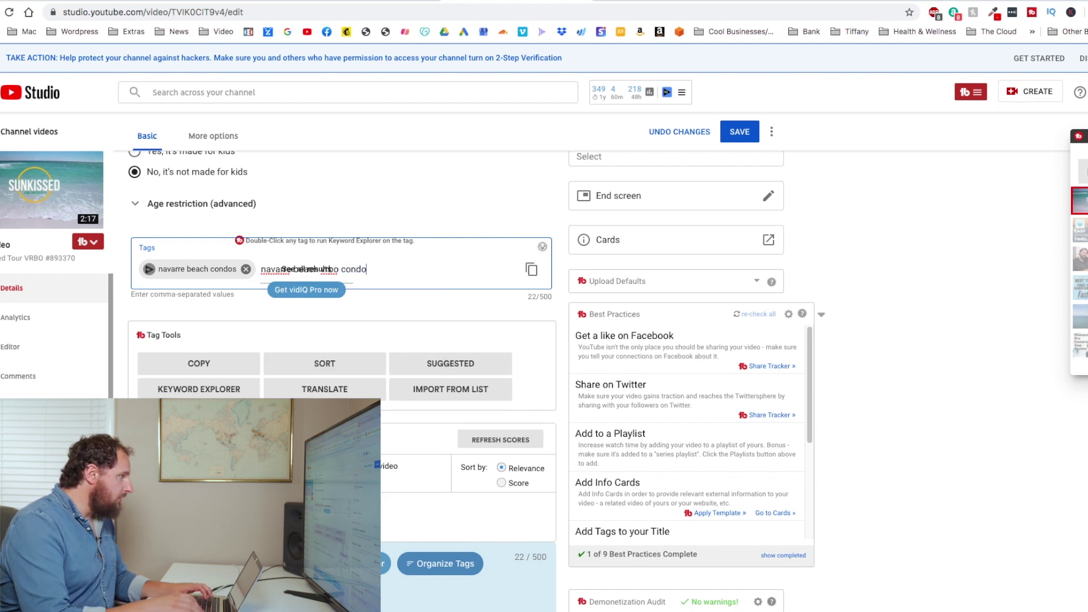
pyautogui.press('Return')
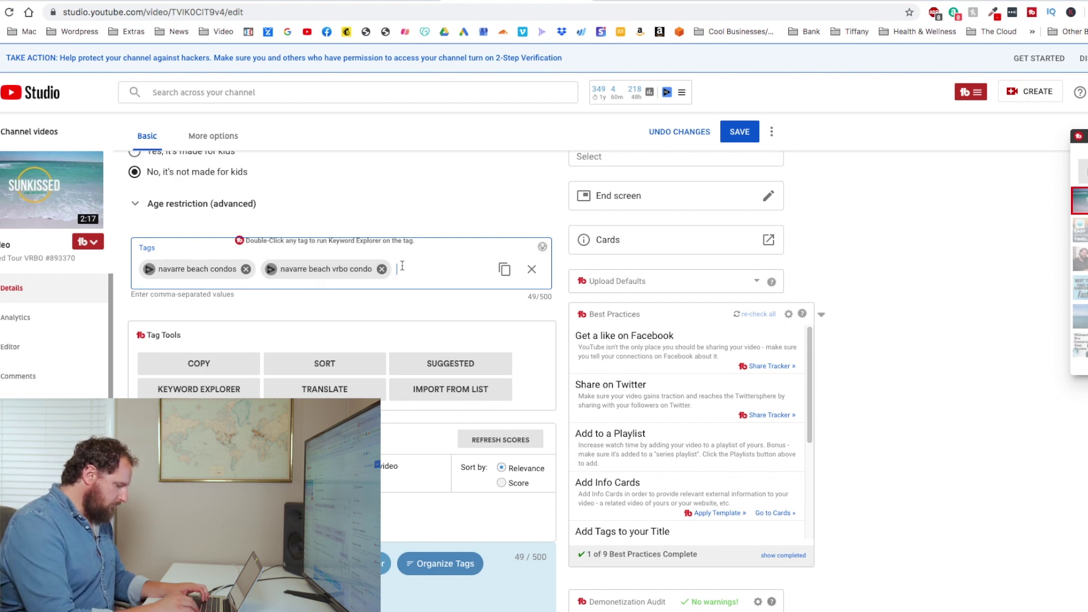
# - Add the suggested tag "beach condo tour" to the video
pyautogui.write('beach condo')
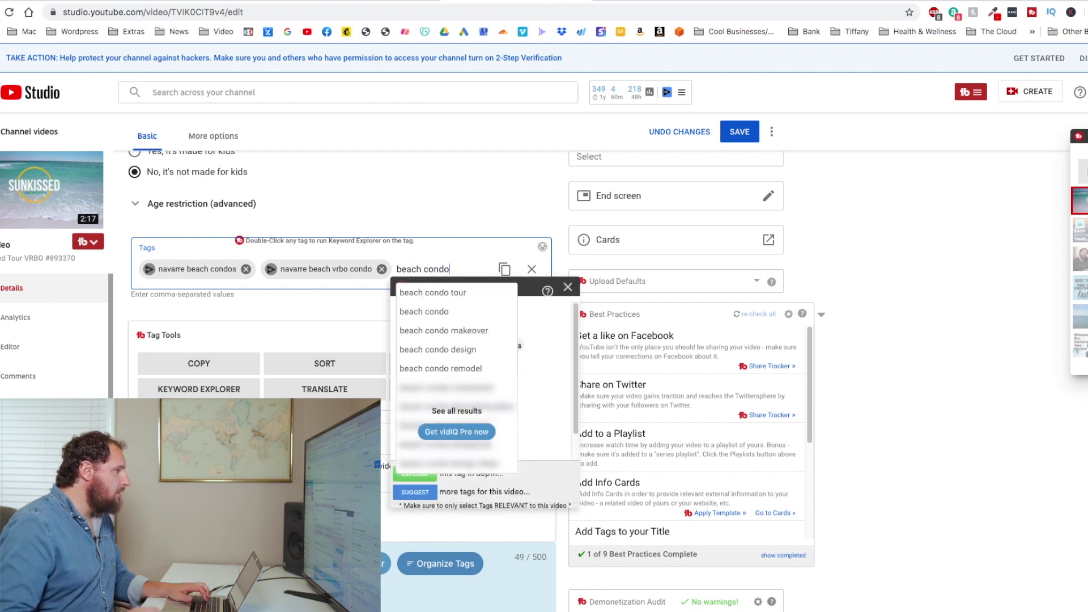
pyautogui.write('stour')
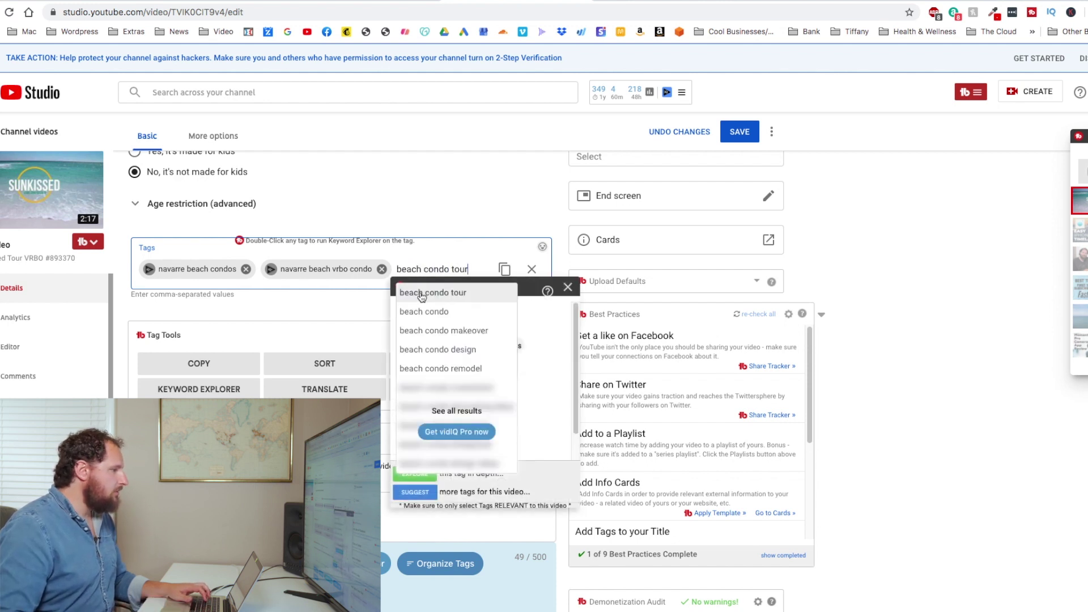
pyautogui.click(422, 294)
# - Add the tag "beach condo" to the video
pyautogui.write('beach condo')
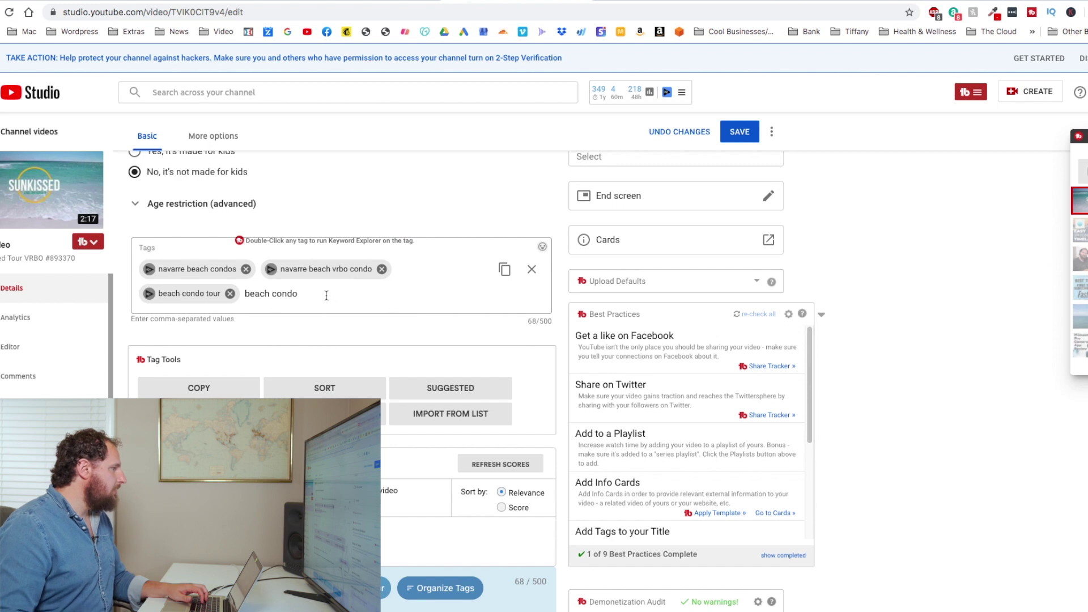
pyautogui.click(323, 293)
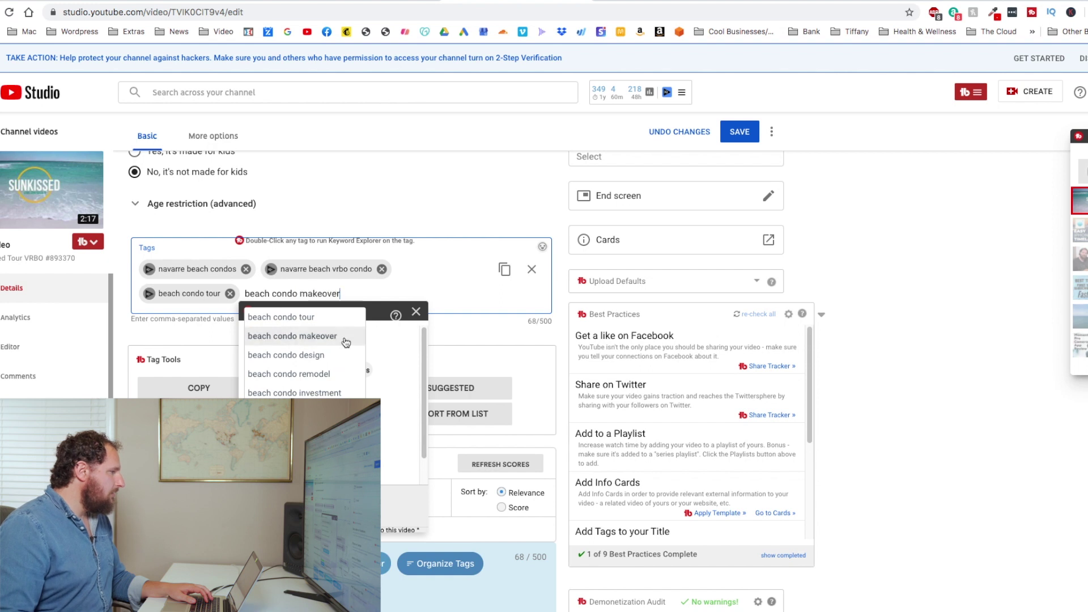
pyautogui.click(377, 310)
pyautogui.click(377, 310)
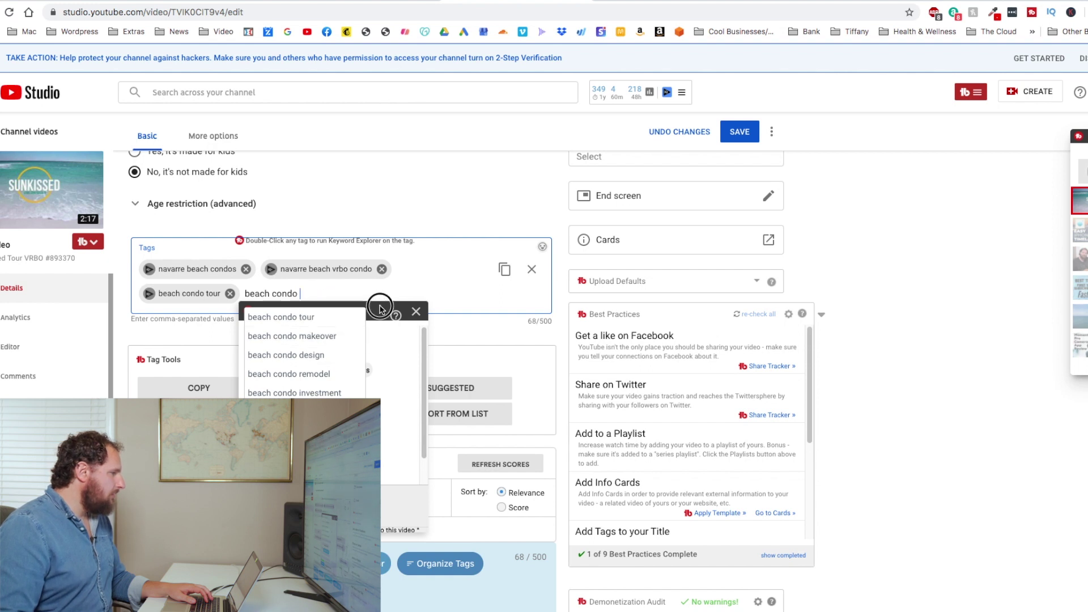
pyautogui.click(350, 293)
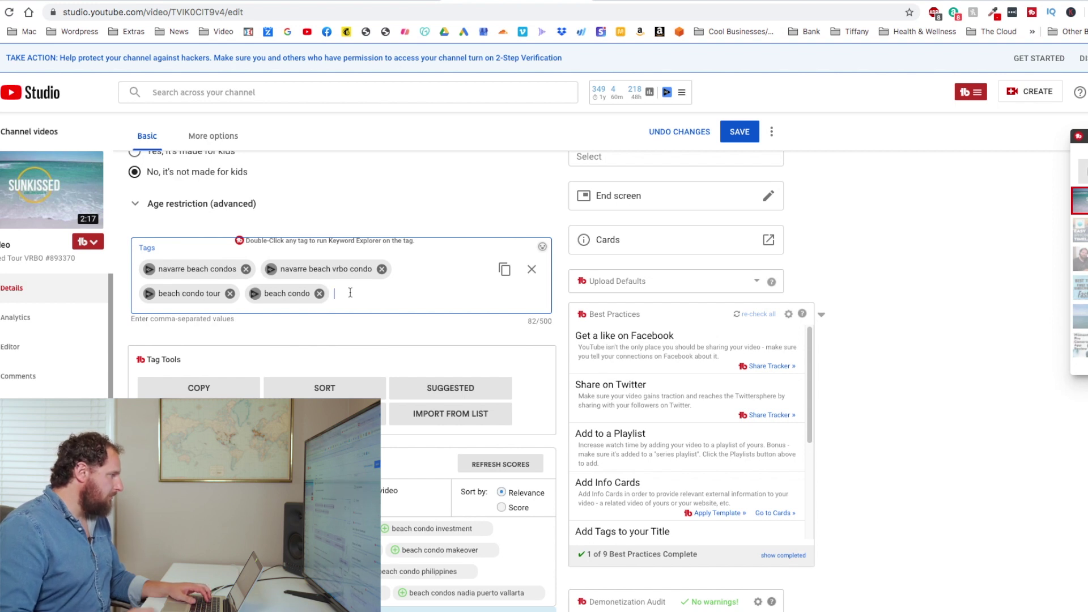
# - Look up "florida condo" in the video's tags and add the related search term "florida condo tour"
pyautogui.write('florida')
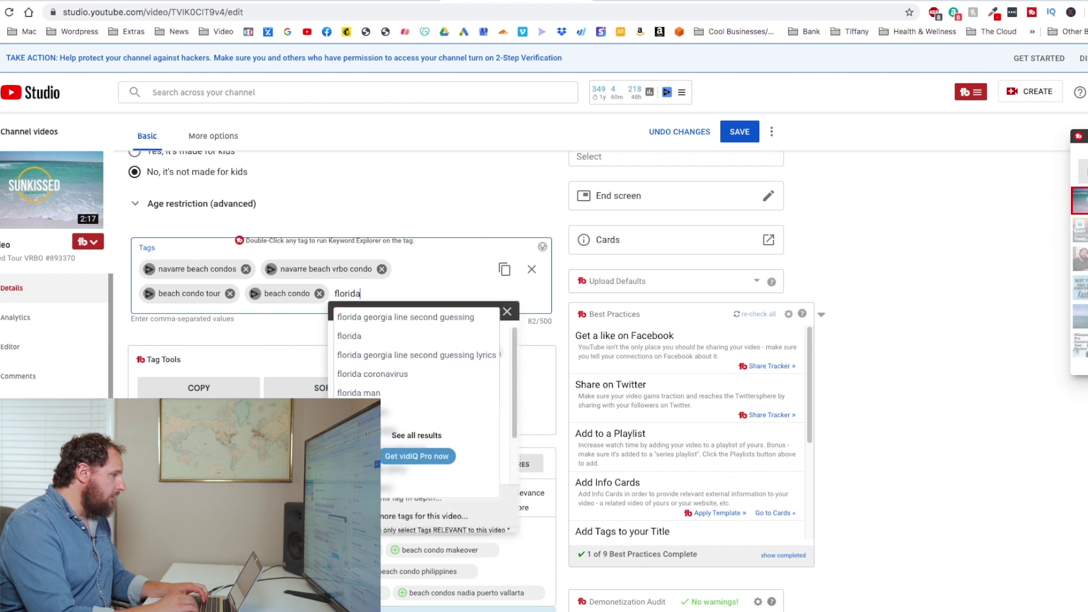
pyautogui.write(' condo')
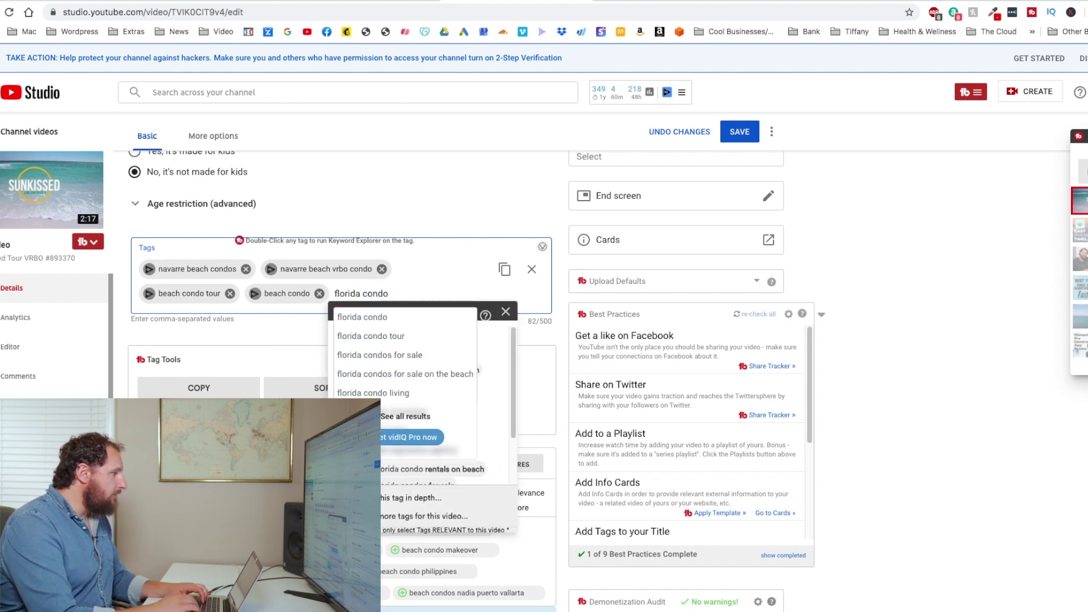
pyautogui.moveTo(366, 336)
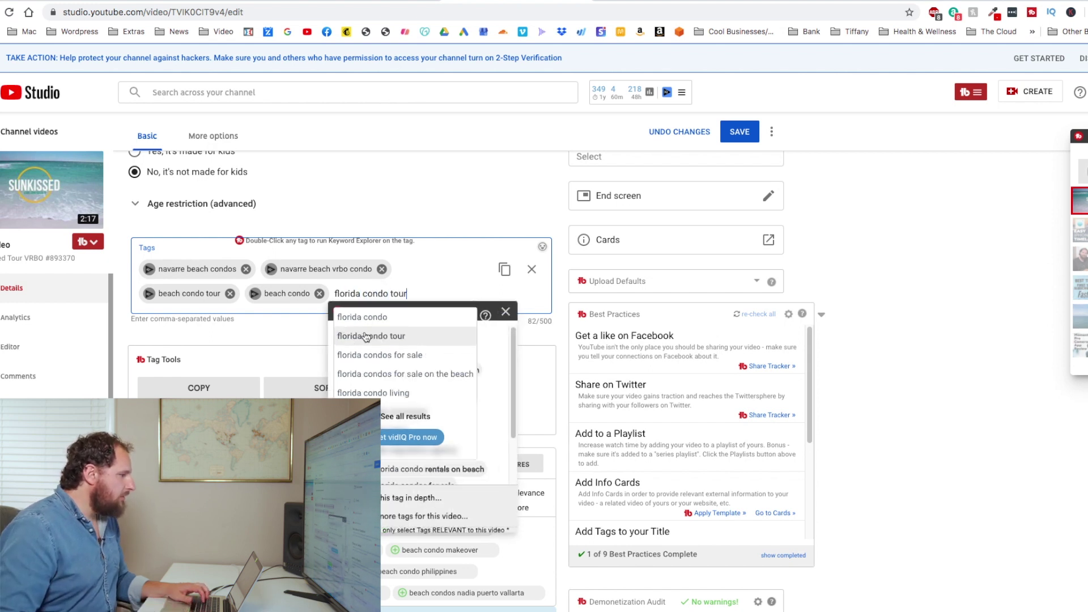
pyautogui.press('Return')
# - Look up "navarre beach fl" in the video's tags and add the suggested term "navarre beach florida"
pyautogui.click(455, 291)
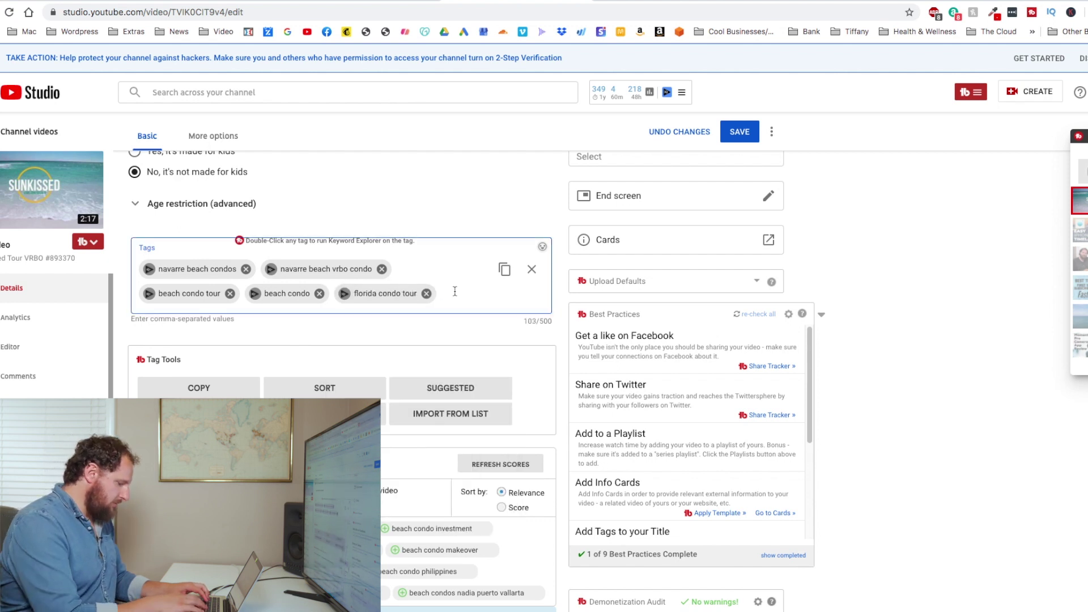
pyautogui.write('navarre bea')
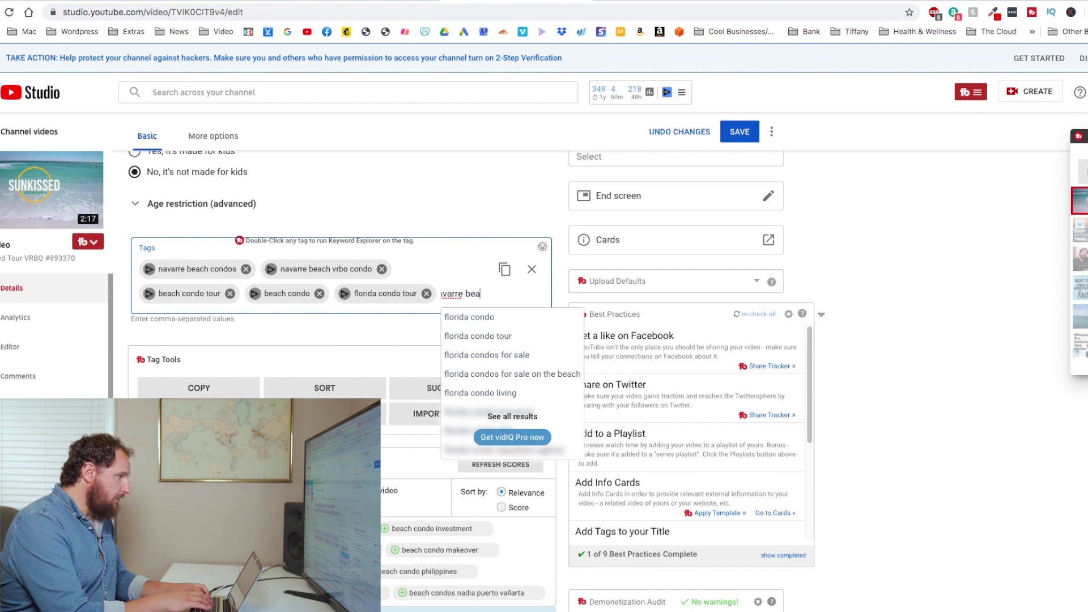
pyautogui.write('ch ')
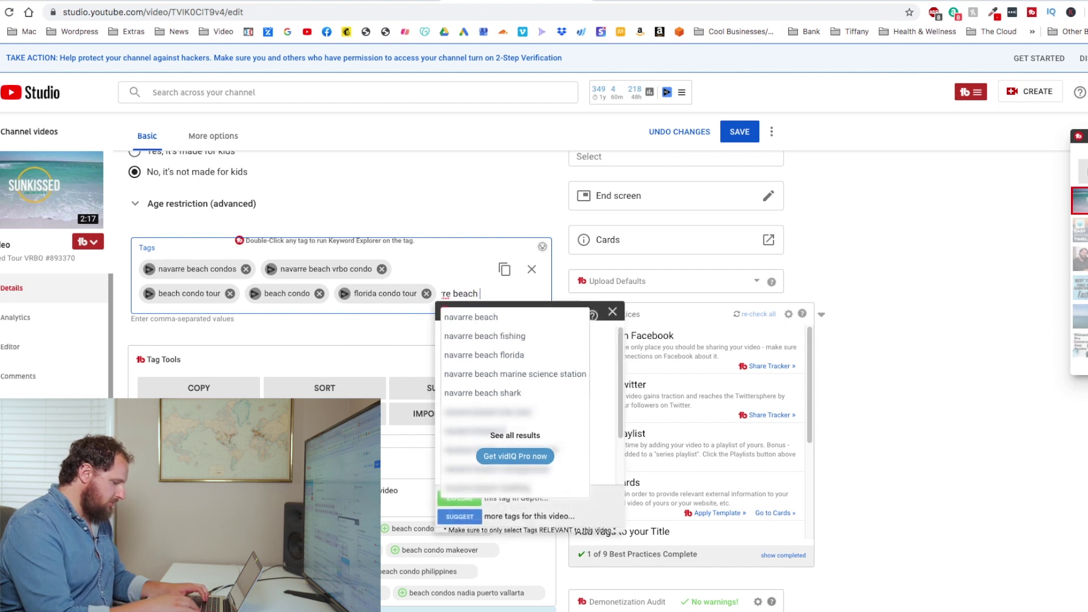
pyautogui.write('fl')
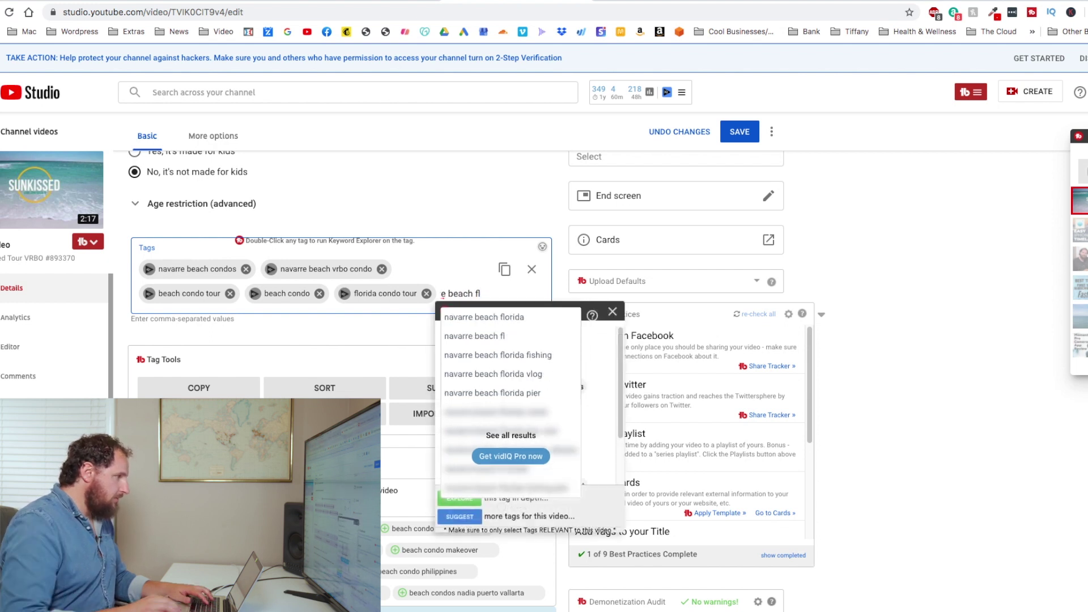
pyautogui.click(482, 317)
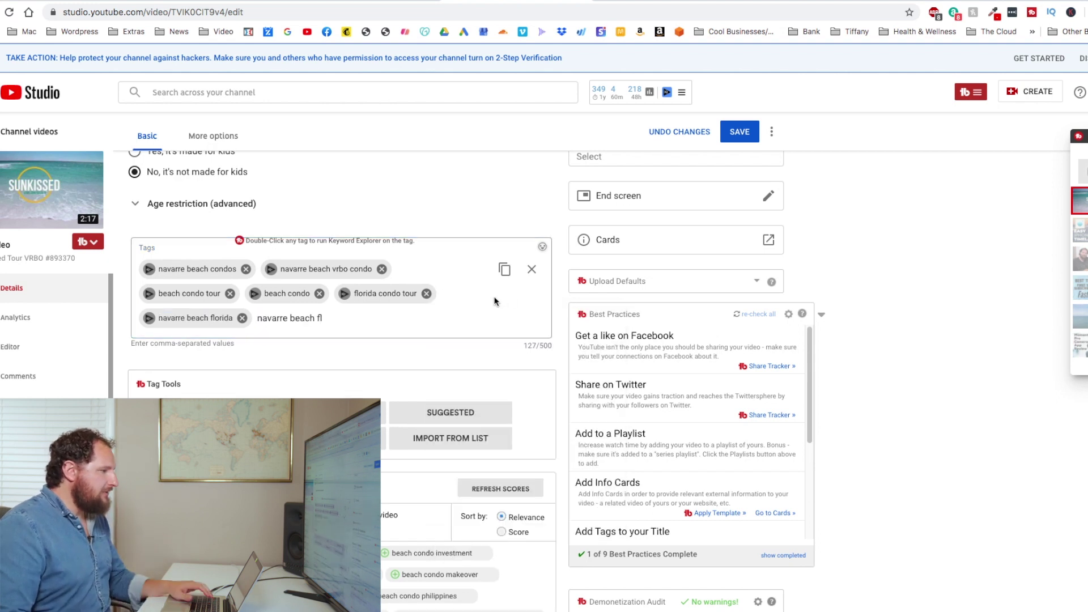
# - Check the vidIQ tag count score and add the recommended tag "navarre beach florida fishing pier" to the video
pyautogui.scroll(-7, 547, 301)
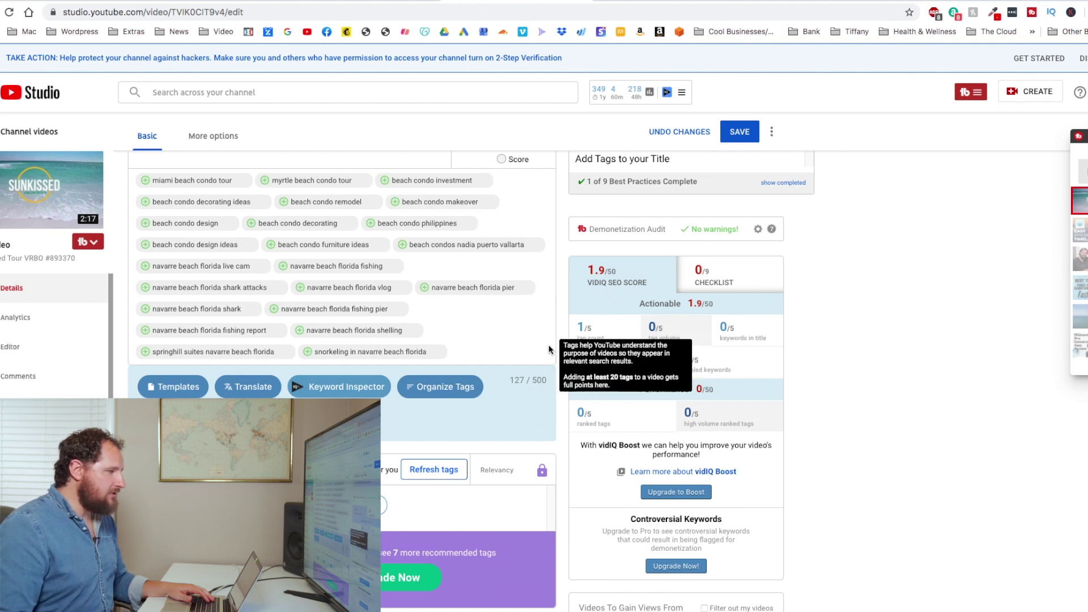
pyautogui.moveTo(610, 328)
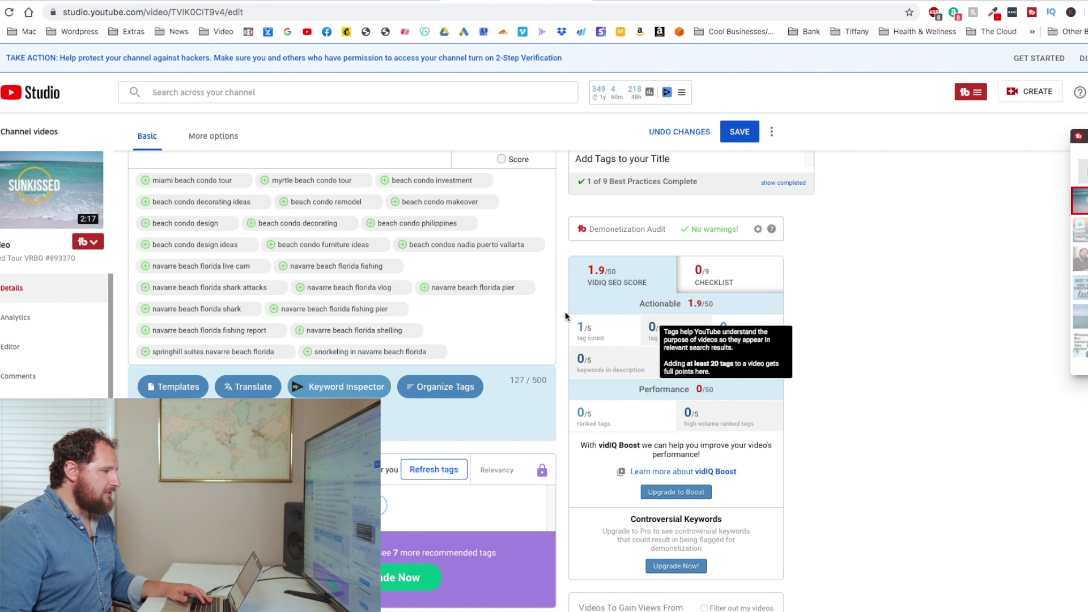
pyautogui.scroll(1, 542, 314)
pyautogui.scroll(-1, 543, 314)
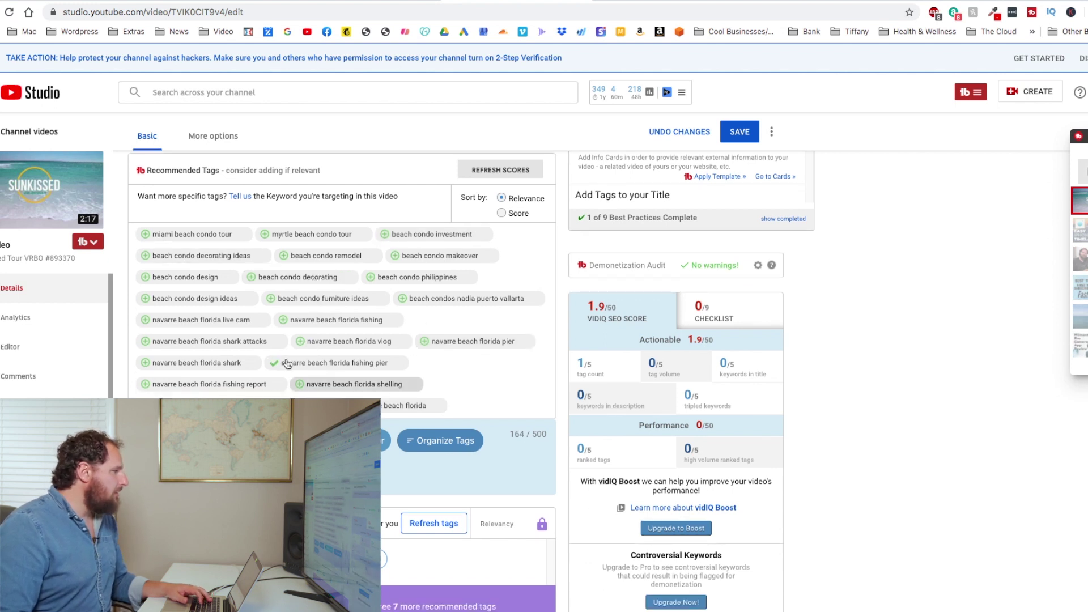
pyautogui.click(328, 391)
# - Add the tag "beach condo for rent" to the video
pyautogui.click(436, 352)
pyautogui.write('bea')
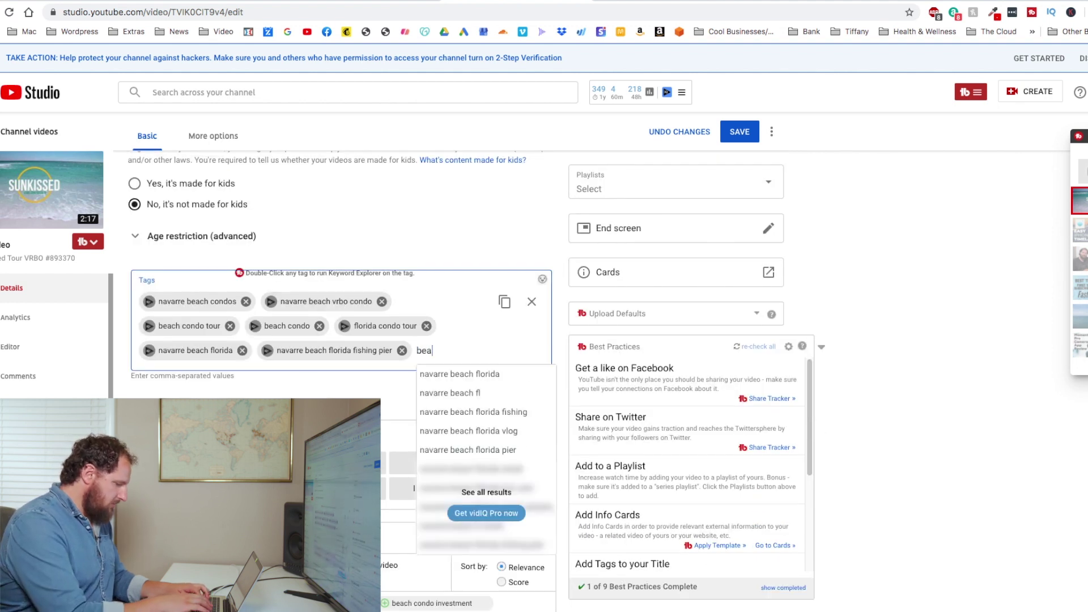
pyautogui.write('ch condo for')
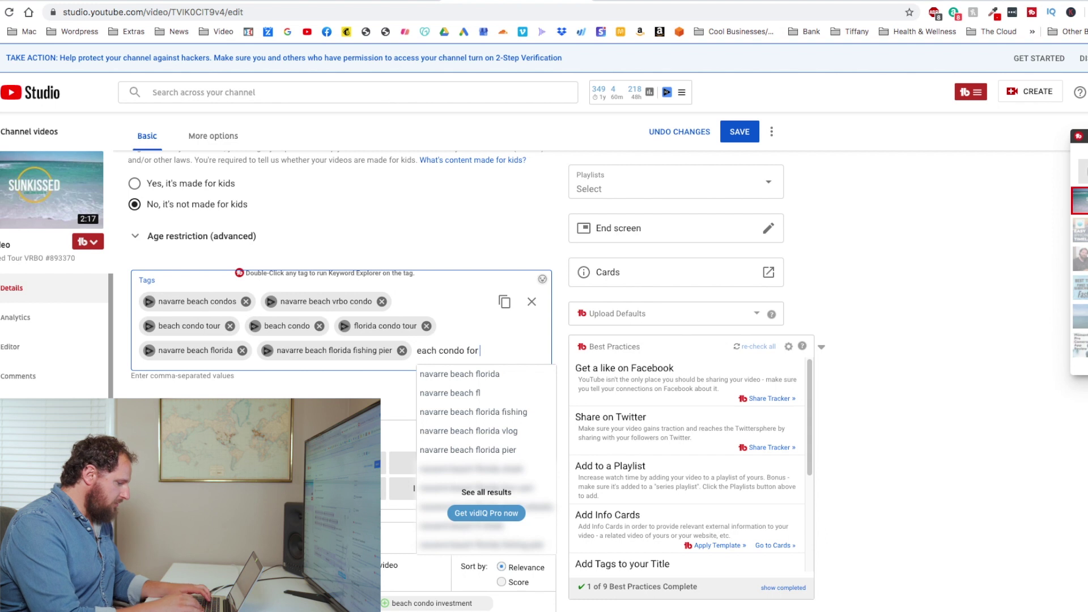
pyautogui.write(' rent')
pyautogui.press('Return')
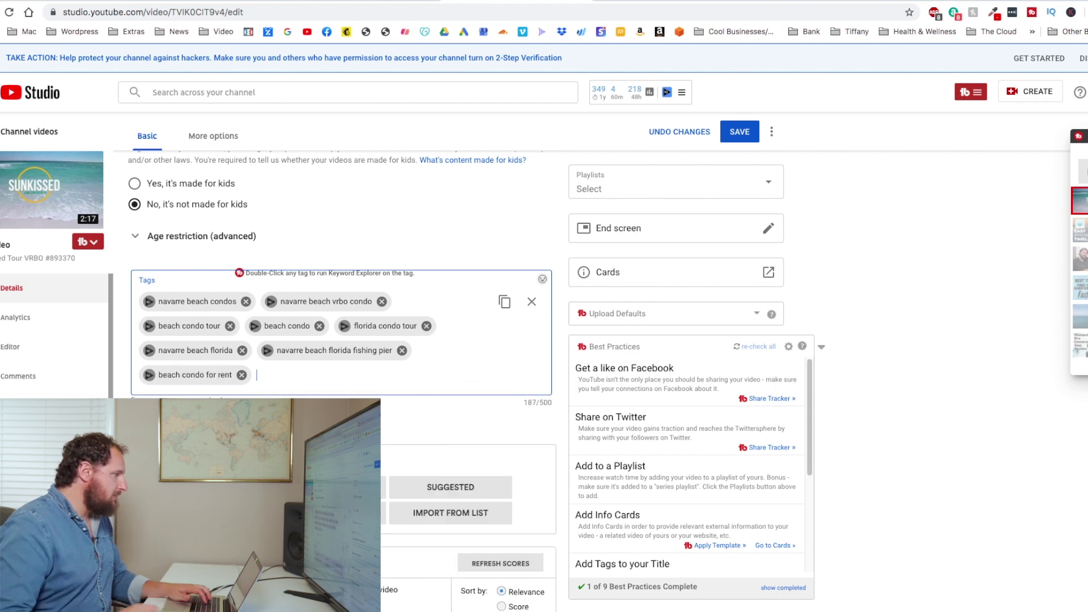
# - Add the tag "navarre beach condo for rent" to the video
pyautogui.write('n')
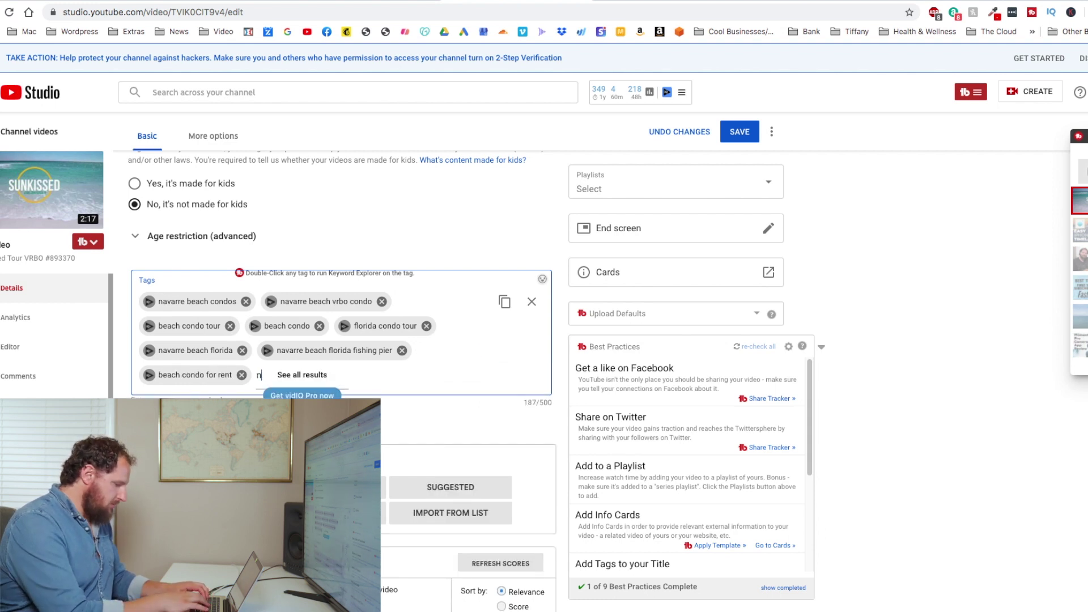
pyautogui.write('avarre beach island')
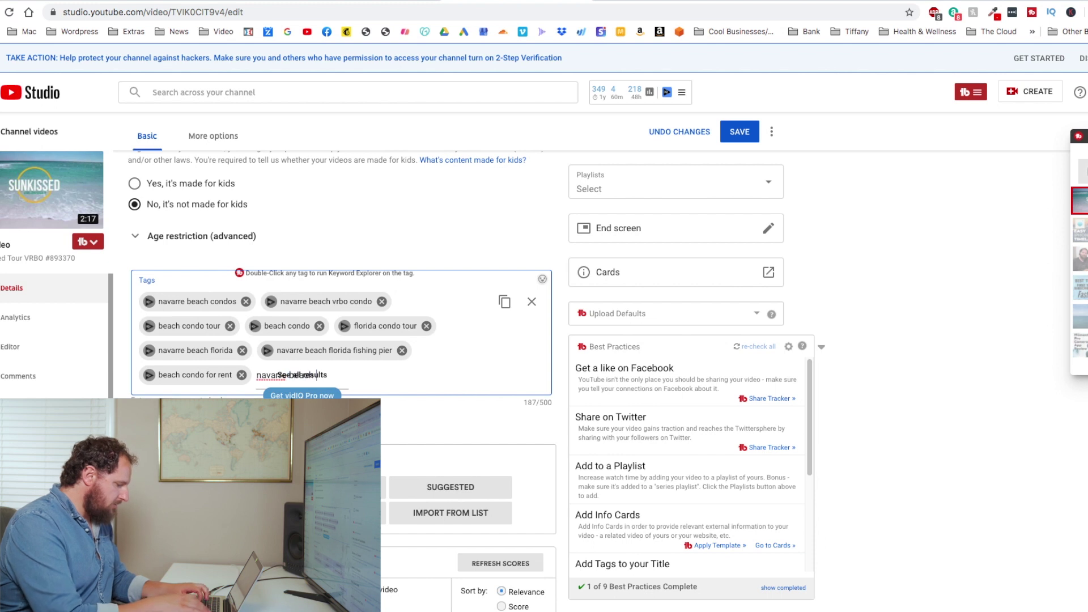
pyautogui.write('or rent')
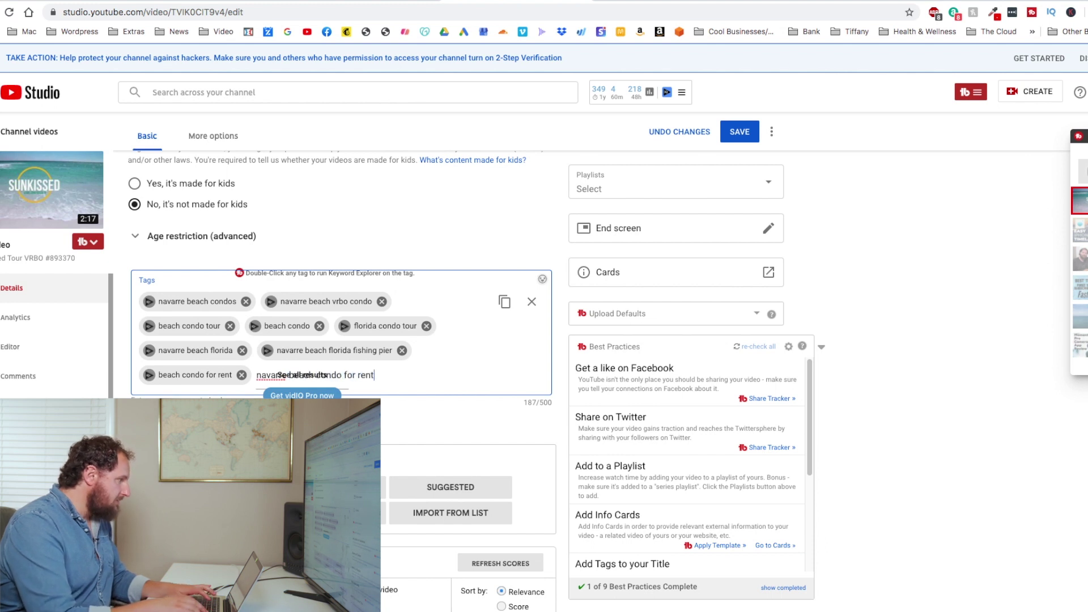
pyautogui.press('Return')
# - Examine the vidIQ SEO score, the video's tag list and the TubeBuddy recommended tags
pyautogui.scroll(-10, 572, 362)
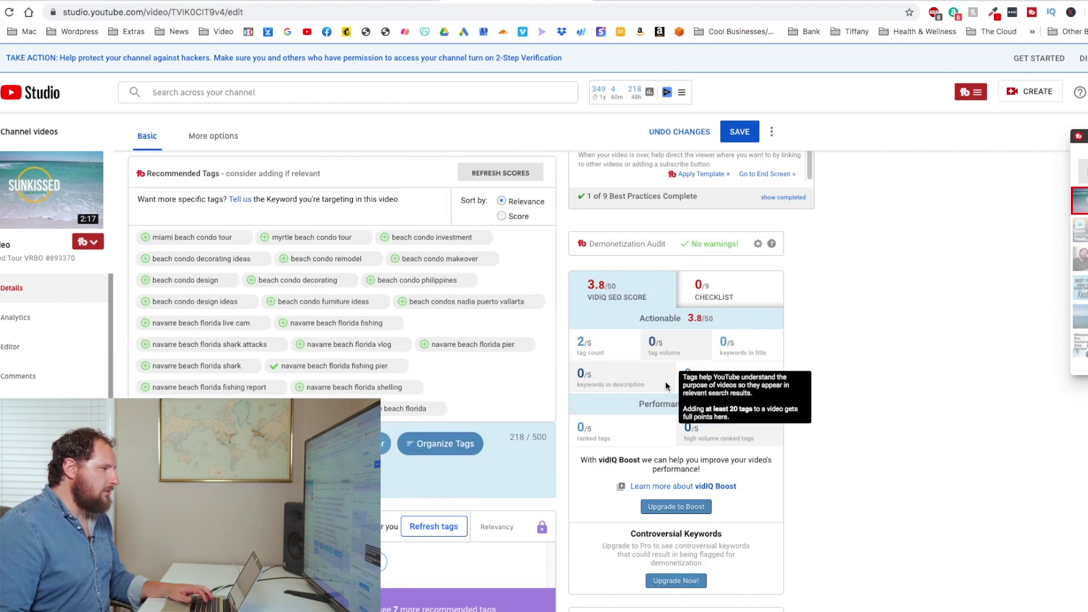
pyautogui.scroll(10, 441, 276)
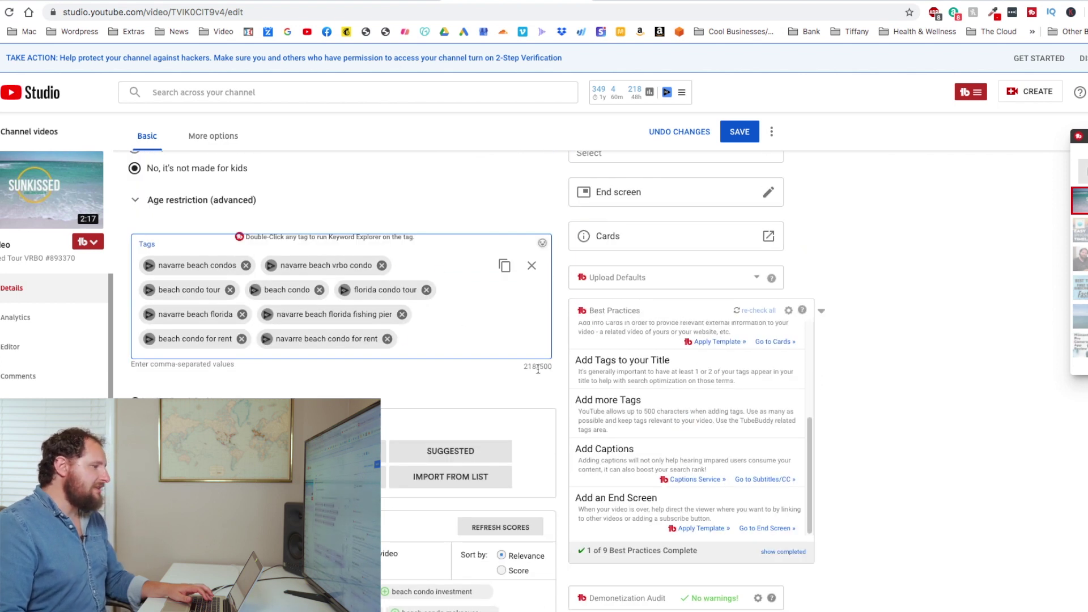
pyautogui.click(426, 340)
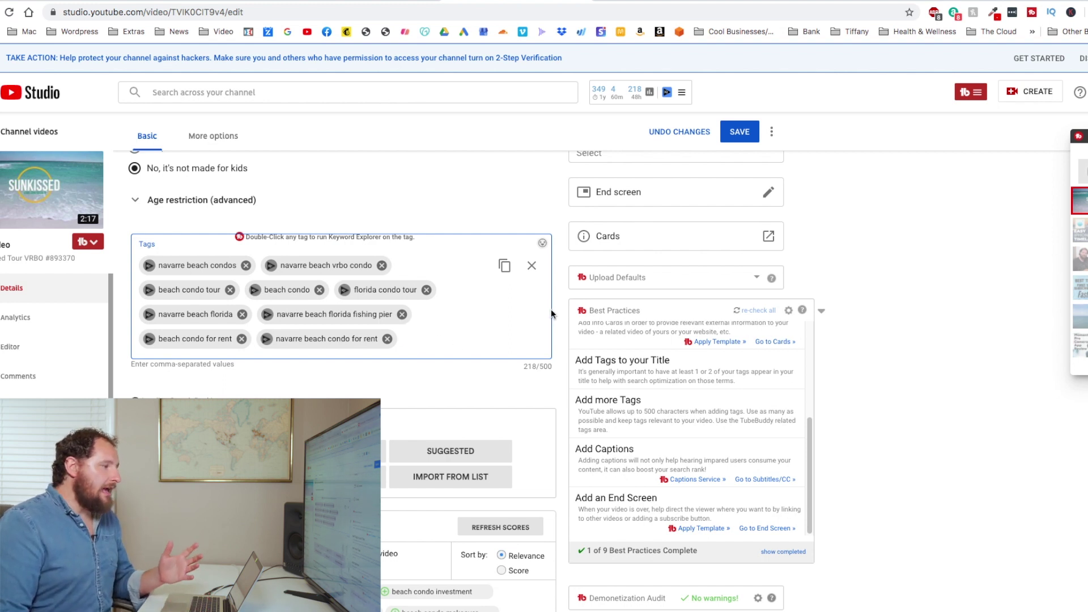
pyautogui.scroll(-2, 561, 307)
pyautogui.scroll(-2, 561, 307)
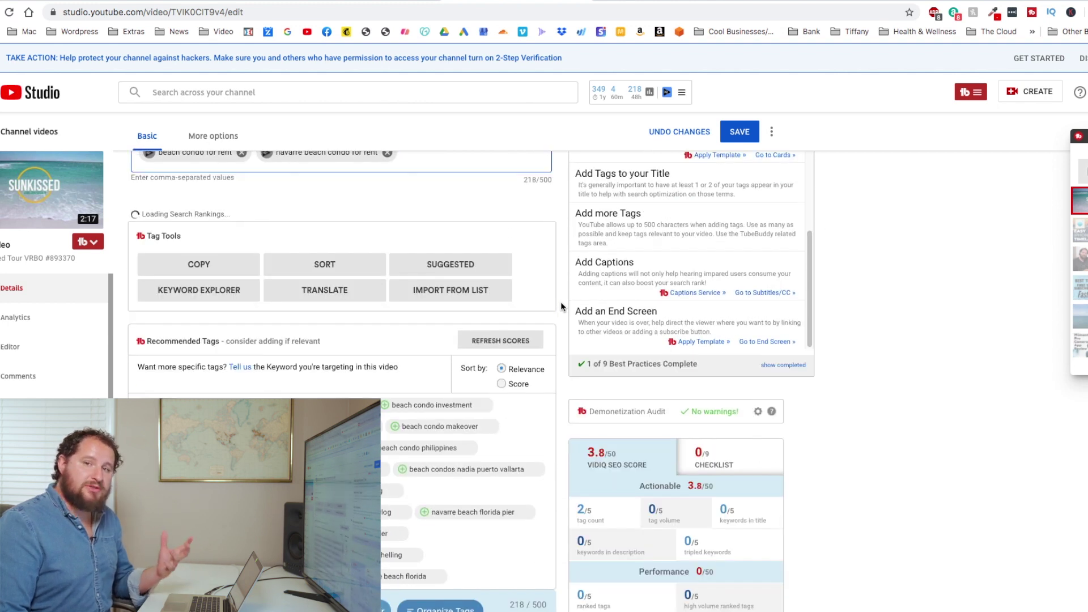
pyautogui.scroll(3, 561, 307)
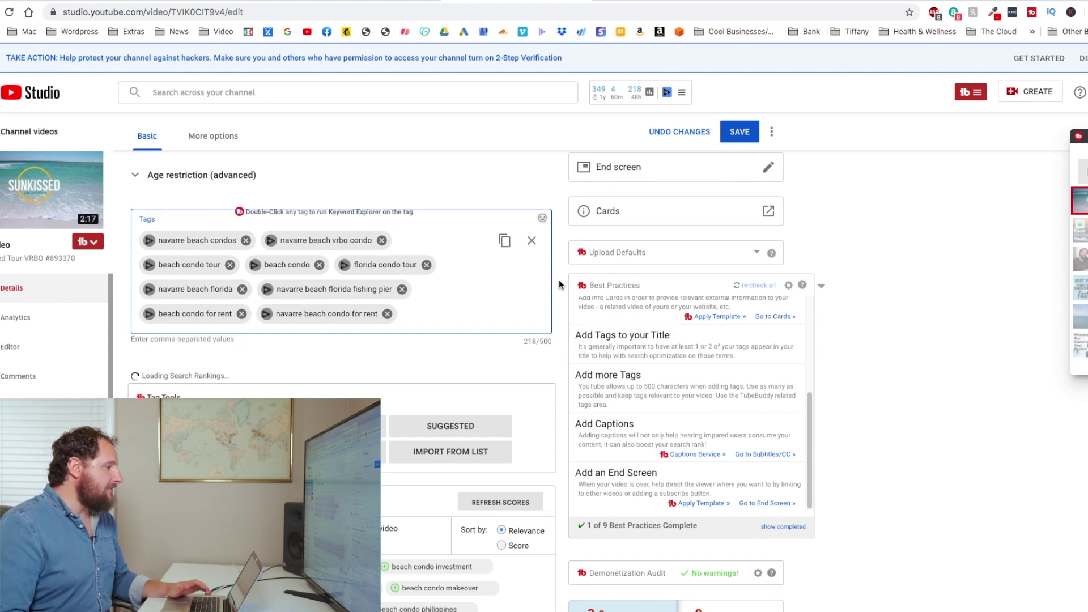
pyautogui.scroll(-4, 560, 303)
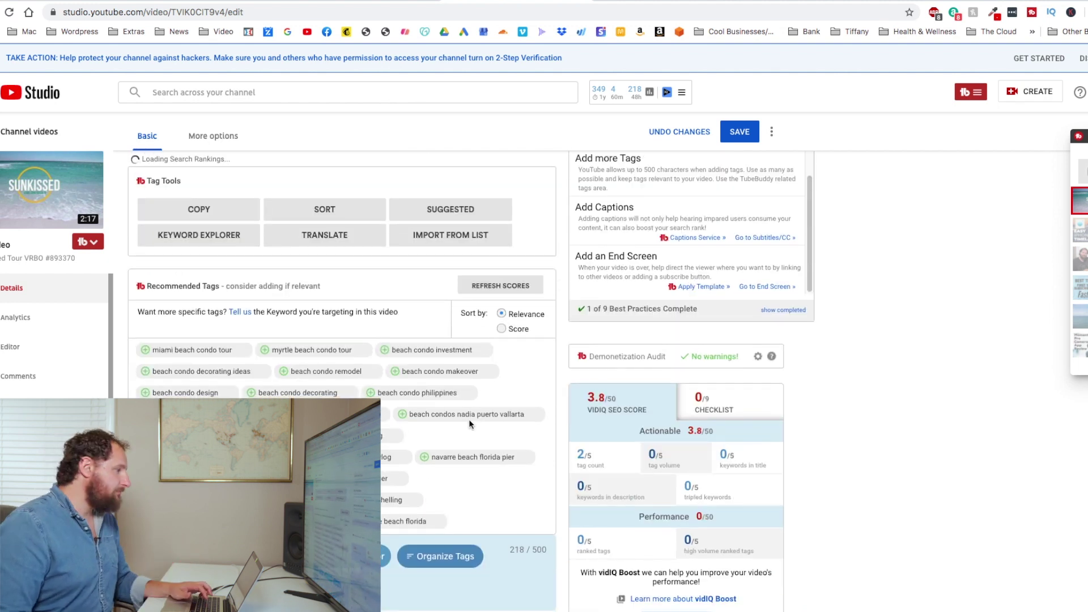
# - View the vidIQ channel statistics for hours watched, views, minutes watched and subscribers
pyautogui.scroll(10, 468, 420)
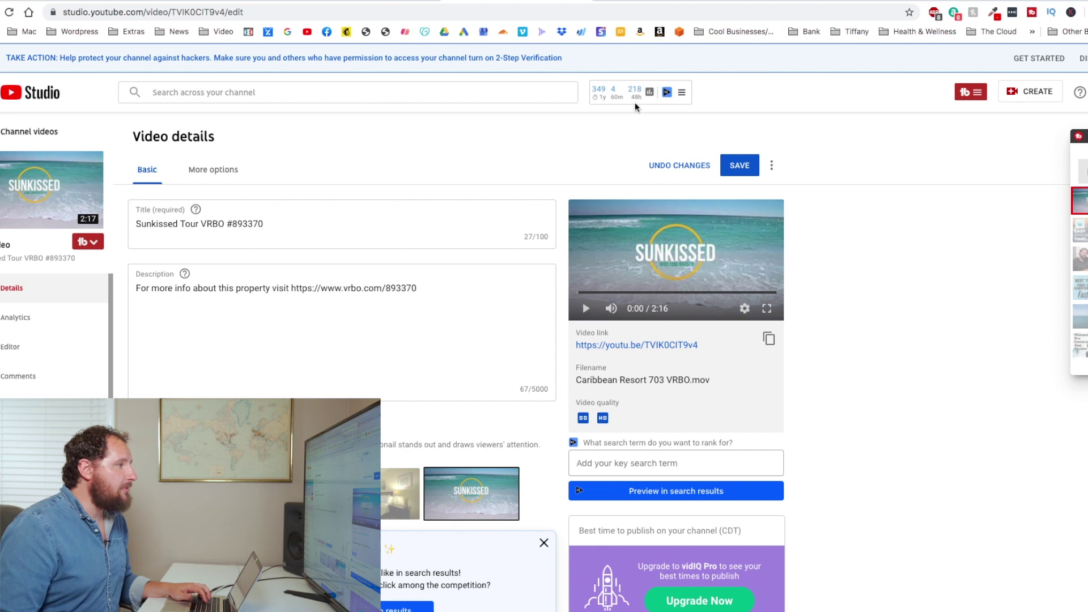
pyautogui.click(642, 98)
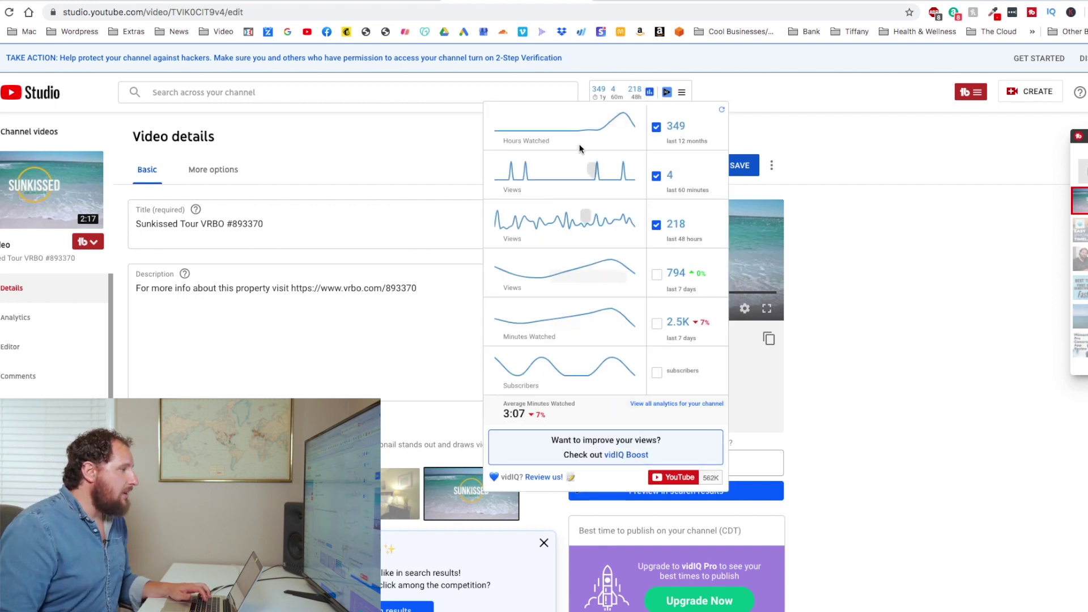
pyautogui.click(687, 407)
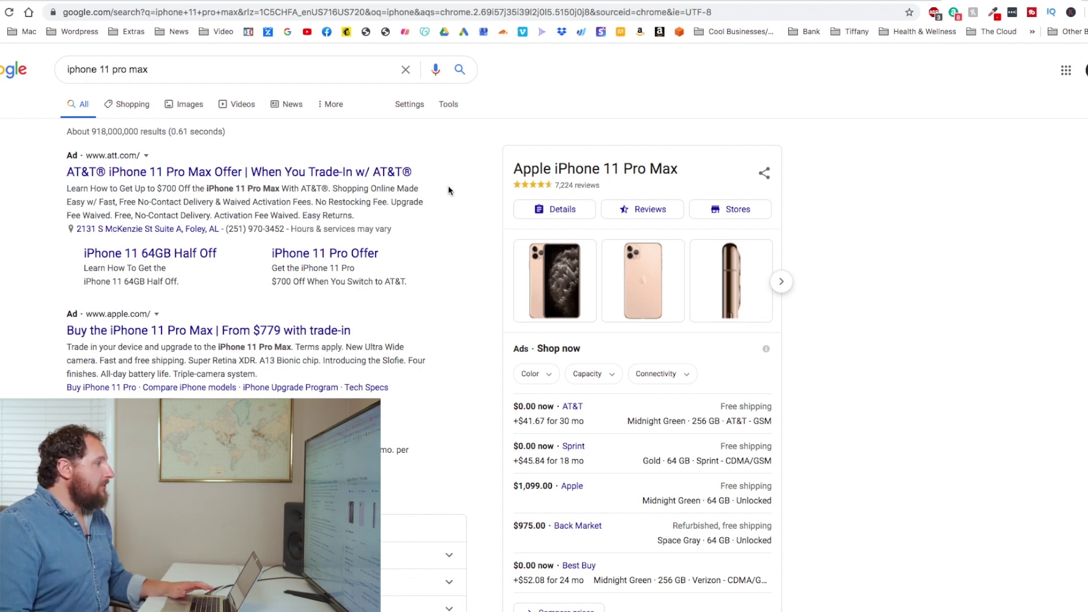
# - Switch to the Google results for "iphone 11 pro max" and examine the Related Keywords and People Also Search For lists
pyautogui.click(180, 67)
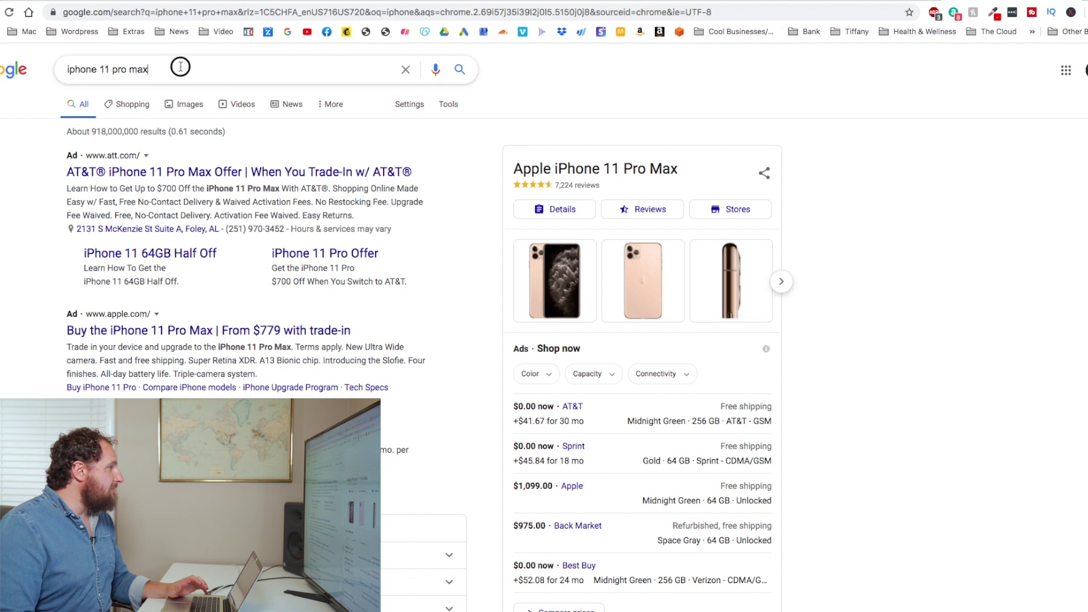
pyautogui.click(18, 165)
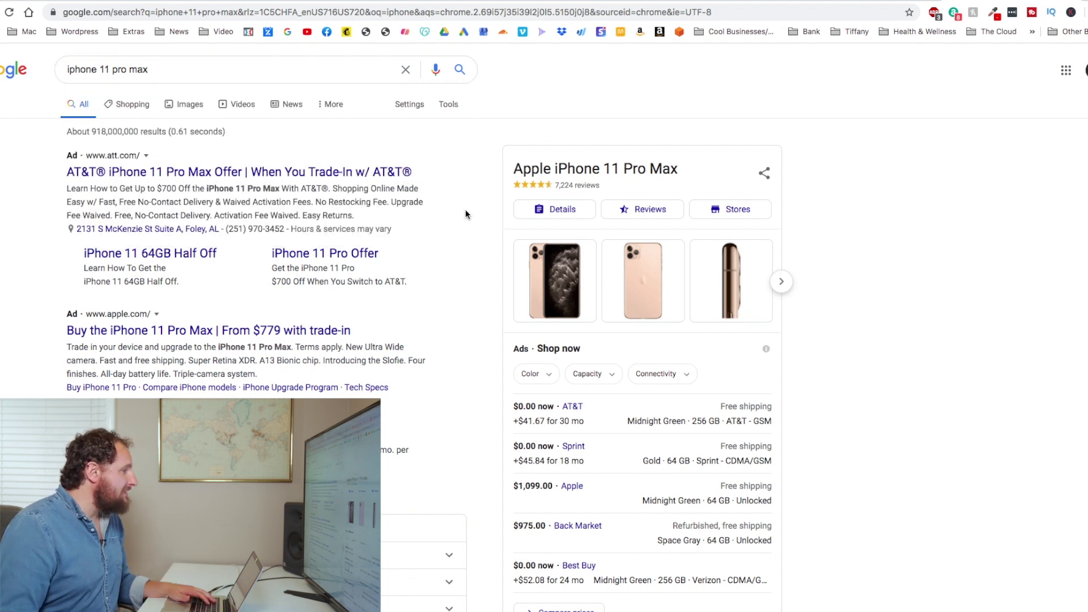
pyautogui.scroll(-10, 467, 213)
pyautogui.scroll(-10, 467, 213)
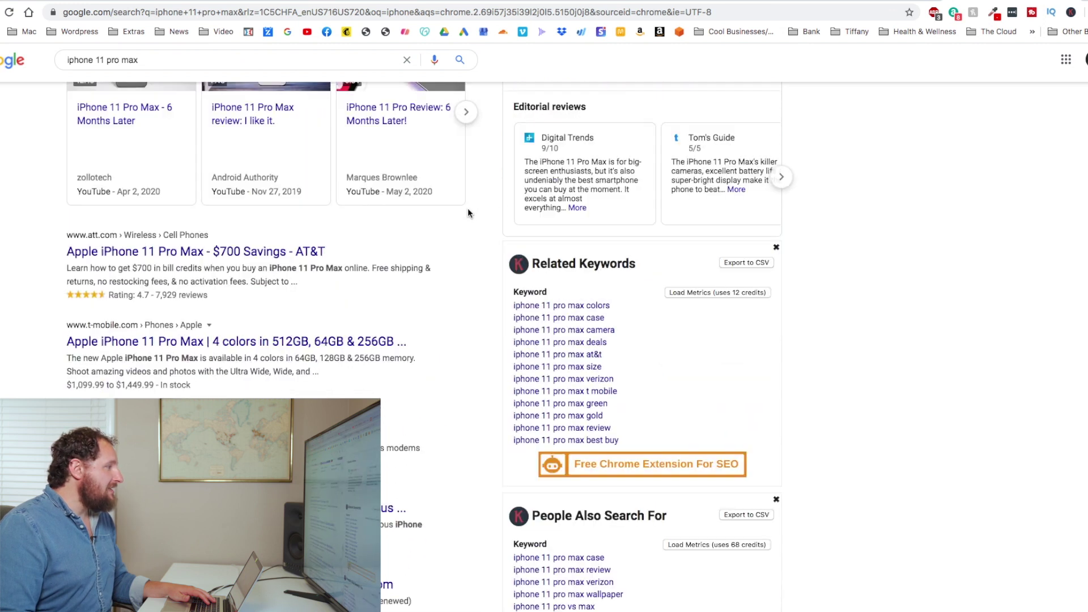
pyautogui.scroll(-1, 467, 213)
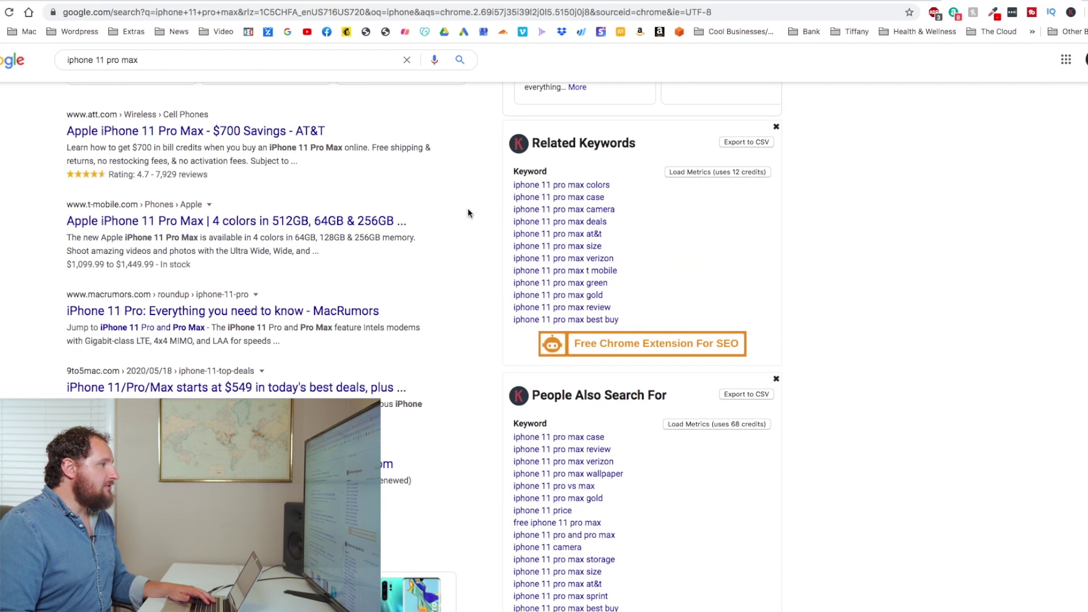
pyautogui.scroll(-1, 596, 143)
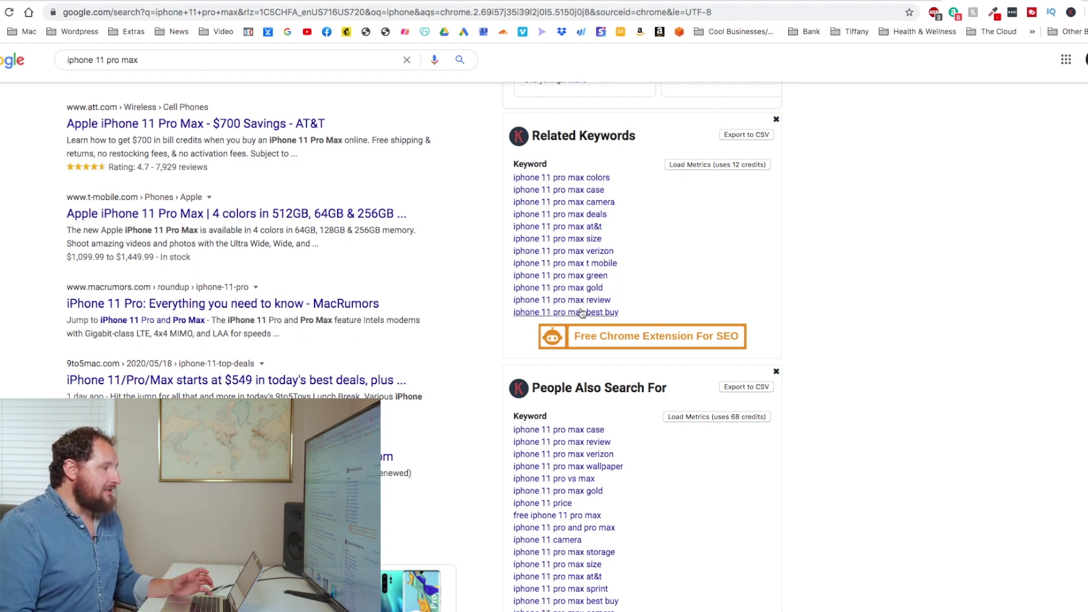
pyautogui.scroll(-2, 557, 204)
pyautogui.scroll(-5, 557, 203)
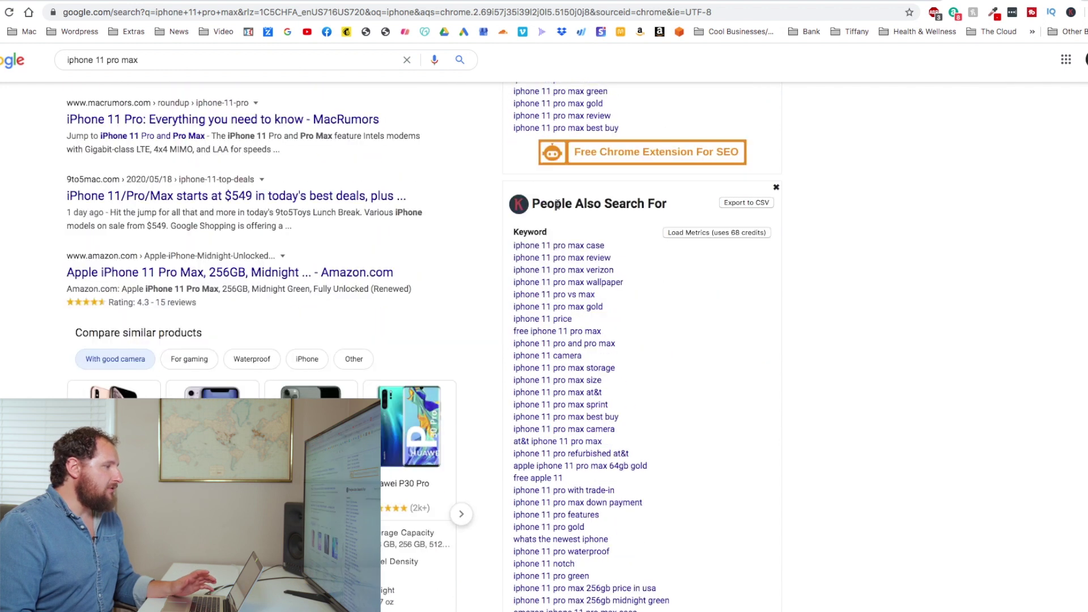
pyautogui.scroll(-2, 566, 208)
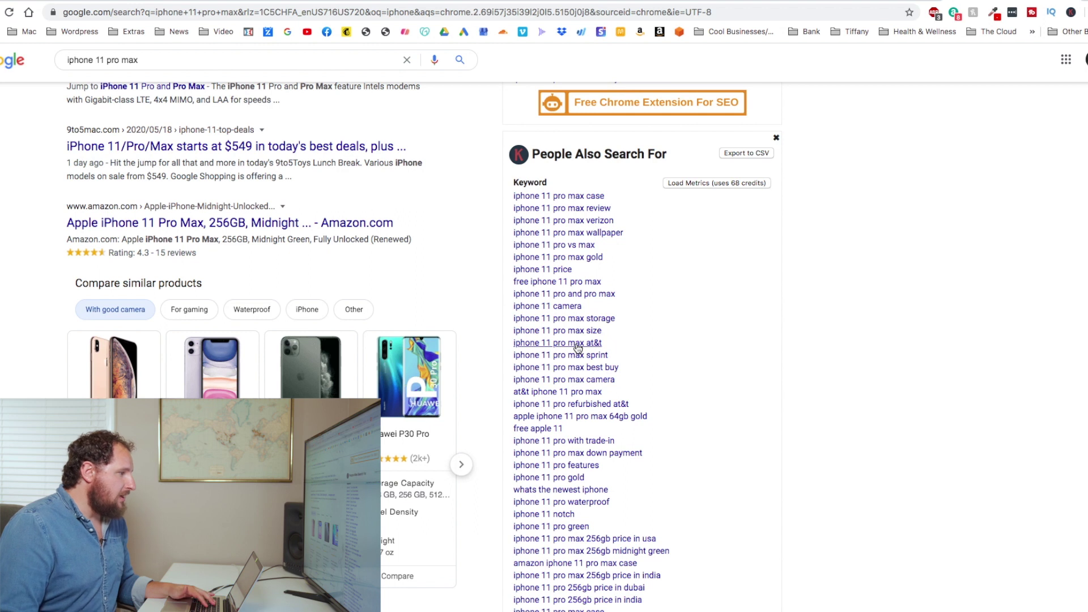
pyautogui.scroll(-5, 577, 347)
pyautogui.scroll(8, 578, 347)
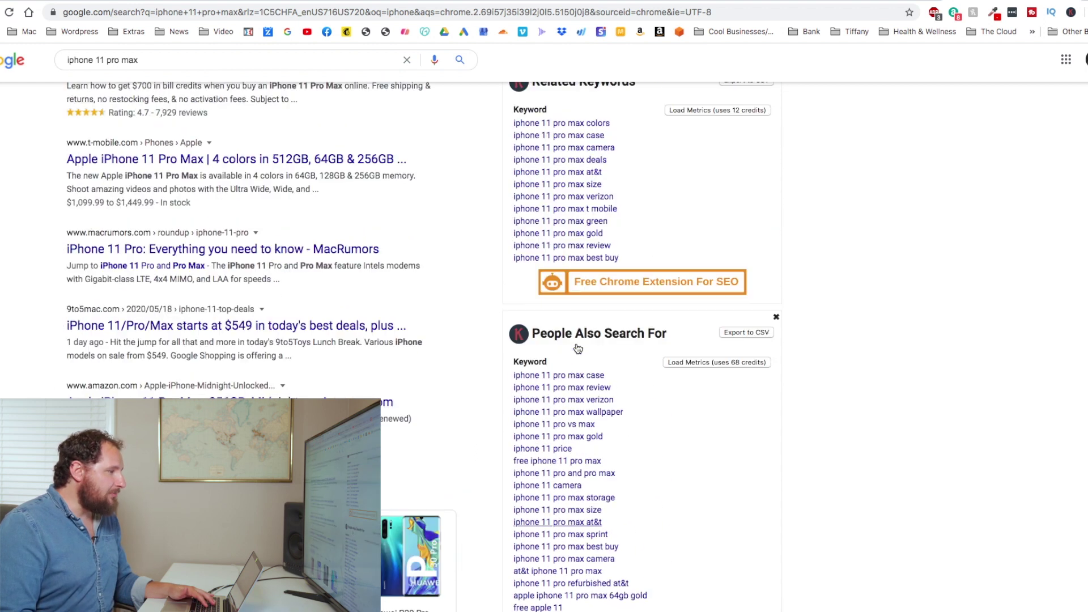